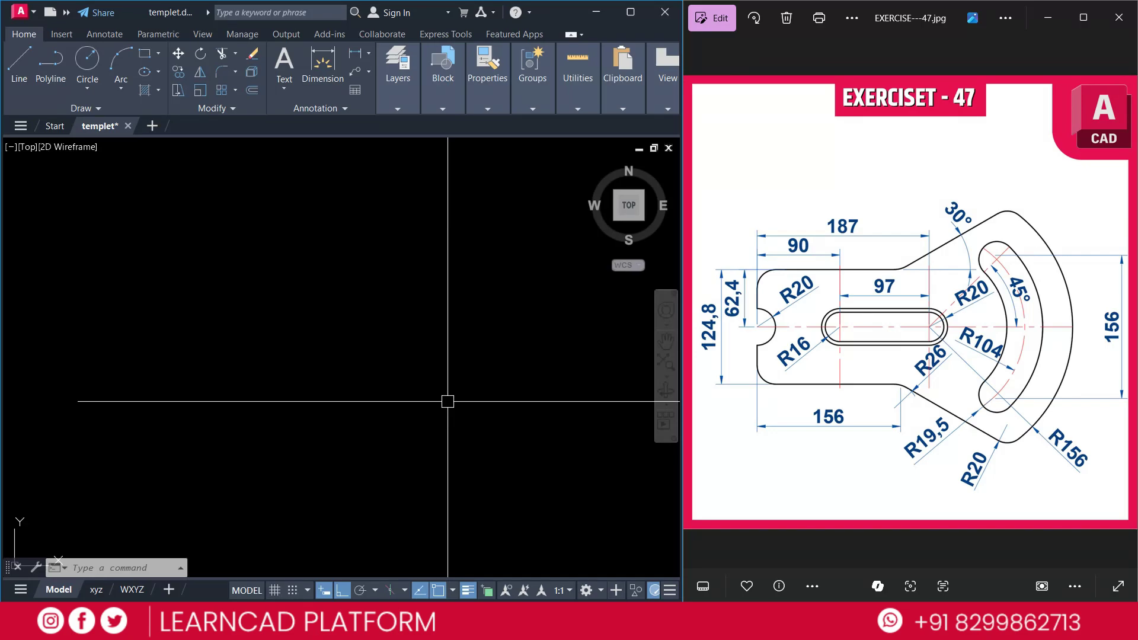
Set the drawing units to millimetres with 0.00 length precision using UNITS
{"action": "type", "text": "UNITS"}
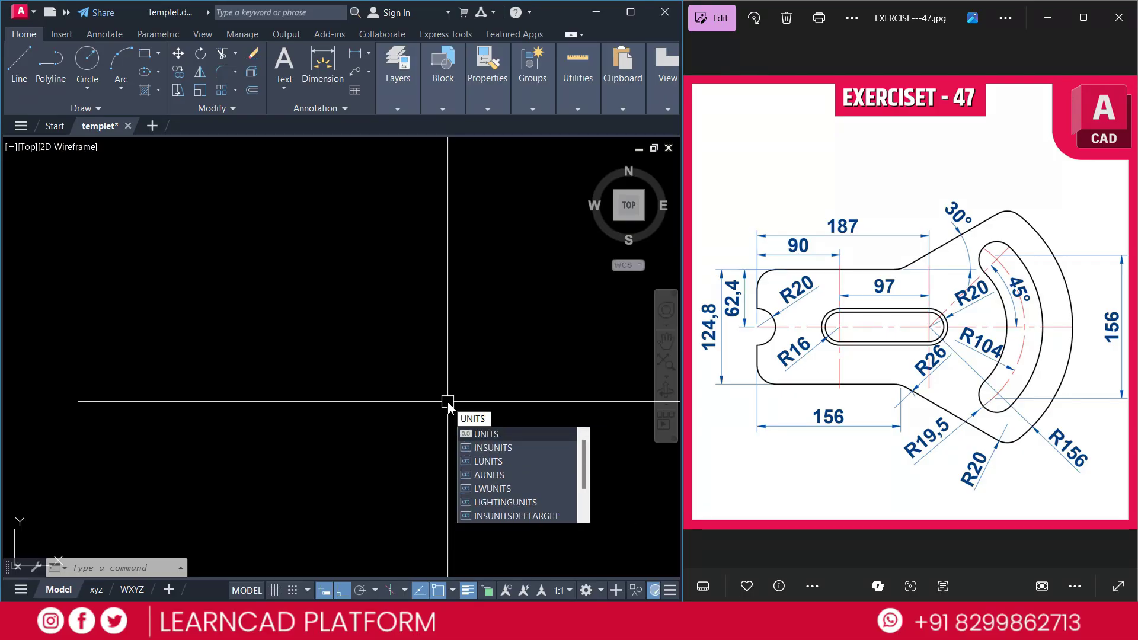
{"action": "key", "text": "Return"}
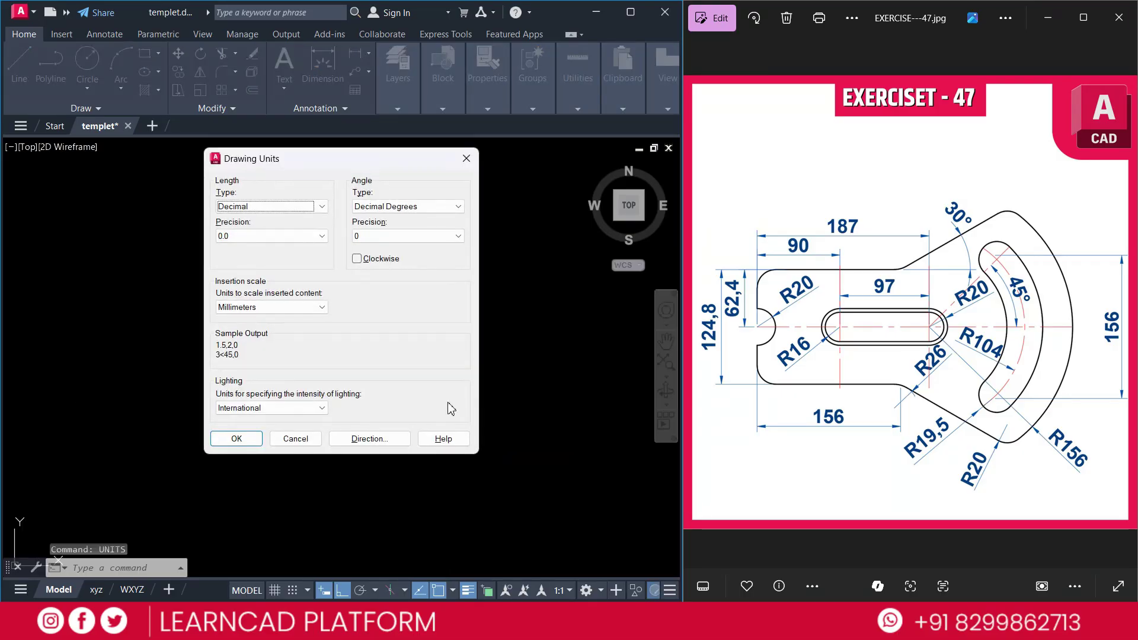
{"action": "left_click", "coordinate": [319, 310]}
{"action": "left_click", "coordinate": [291, 364]}
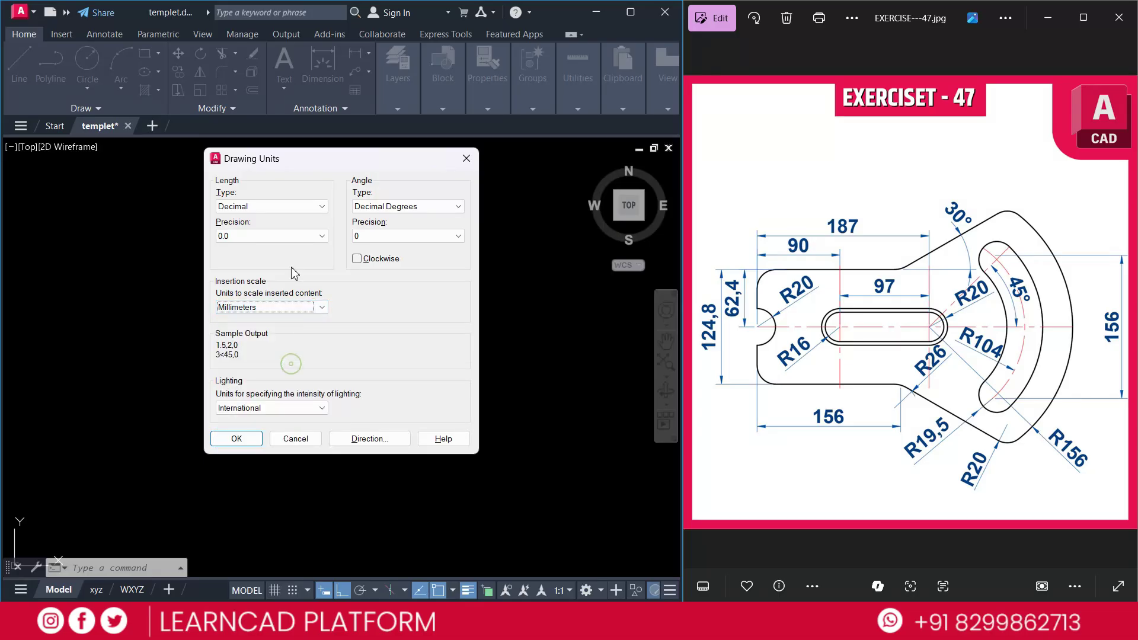
{"action": "left_click", "coordinate": [283, 236]}
{"action": "left_click", "coordinate": [272, 268]}
{"action": "left_click", "coordinate": [237, 438]}
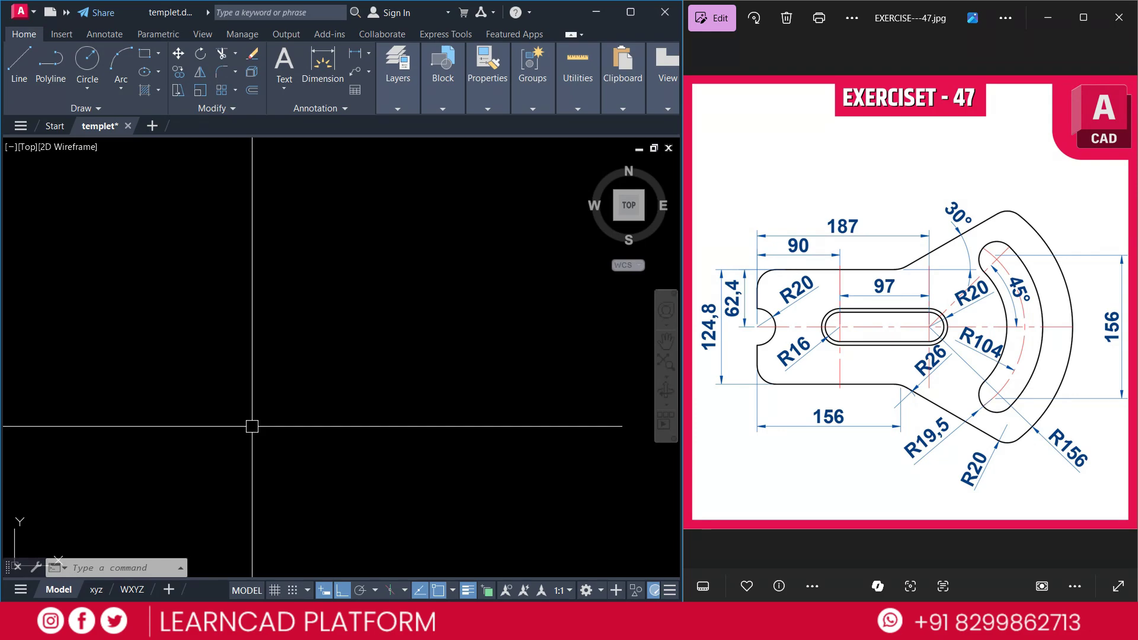
Draw a 300-unit horizontal line for the centreline
{"action": "left_click_drag", "start_coordinate": [700, 271], "coordinate": [700, 372]}
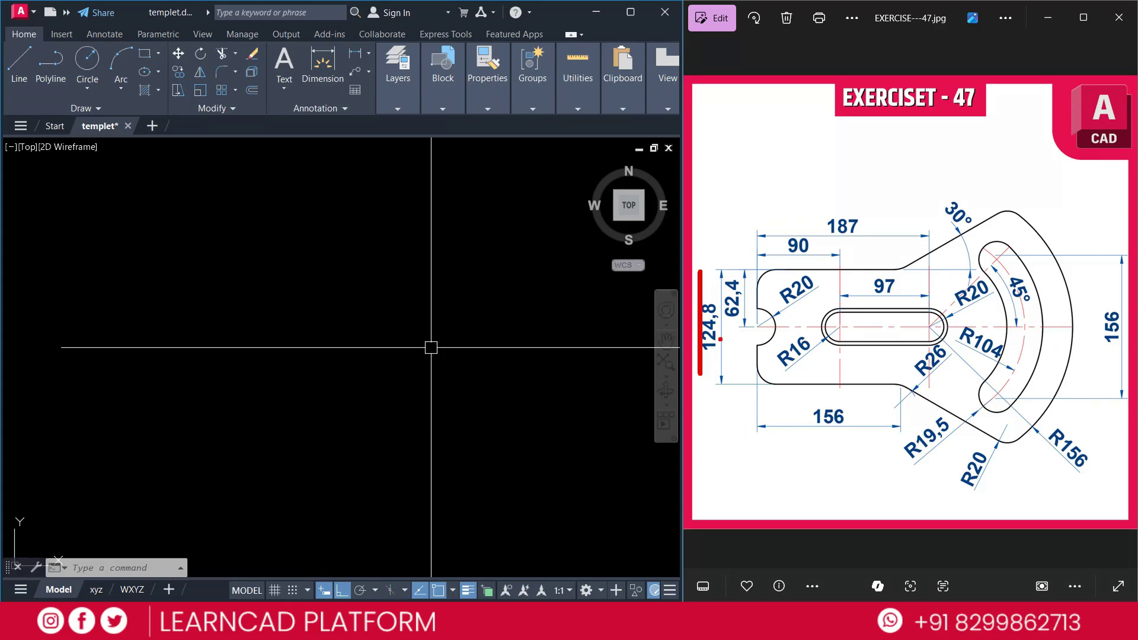
{"action": "left_click_drag", "start_coordinate": [758, 327], "coordinate": [1075, 327]}
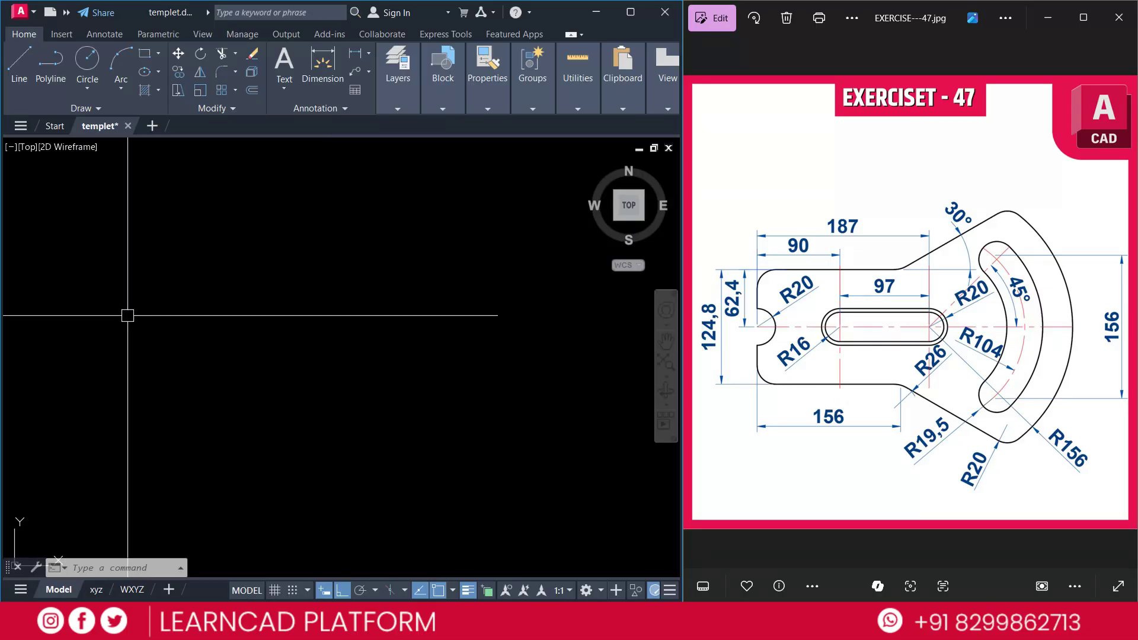
{"action": "key", "text": "Escape"}
{"action": "type", "text": "L"}
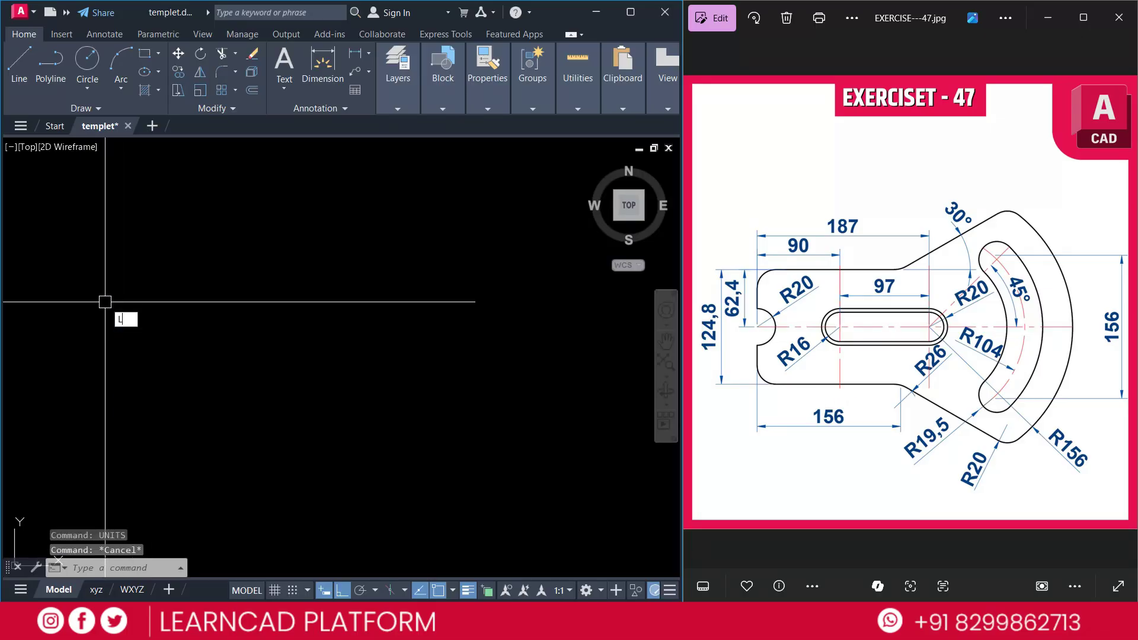
{"action": "key", "text": "Return"}
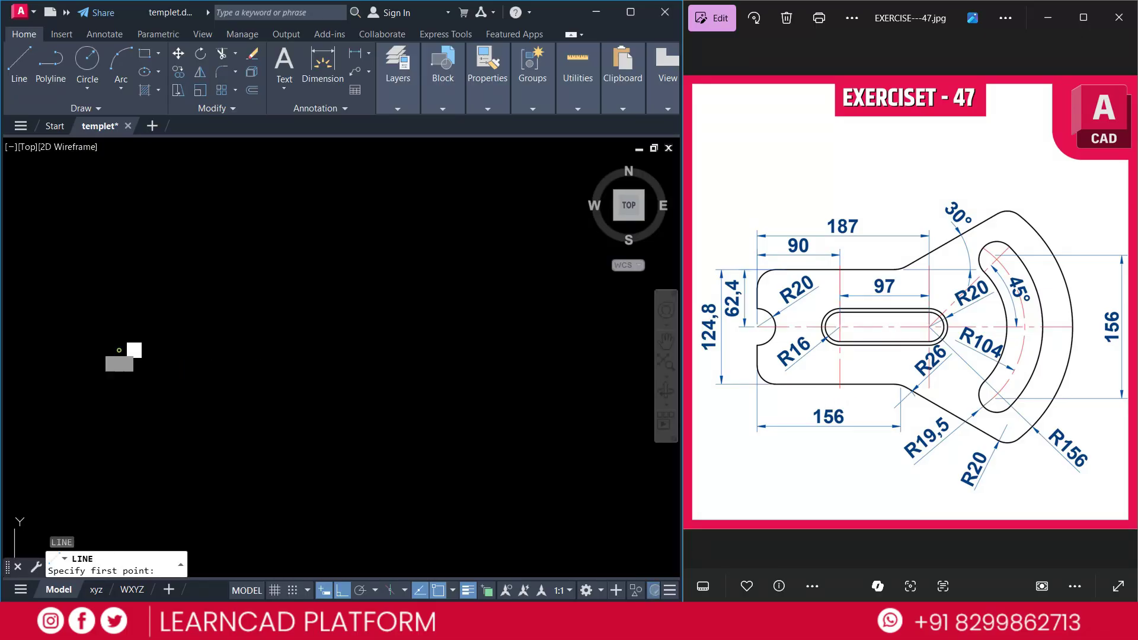
{"action": "left_click", "coordinate": [119, 349]}
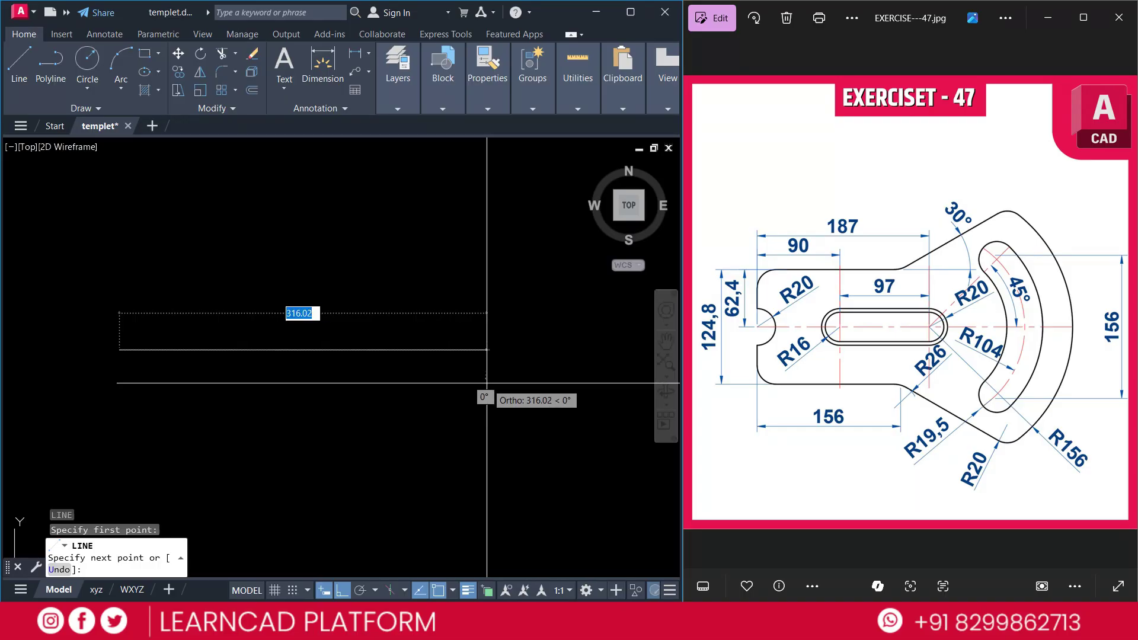
{"action": "type", "text": "300"}
{"action": "key", "text": "Return"}
{"action": "key", "text": "Return"}
Make the 300-unit line red with the CENTER linetype
{"action": "left_click", "coordinate": [482, 319]}
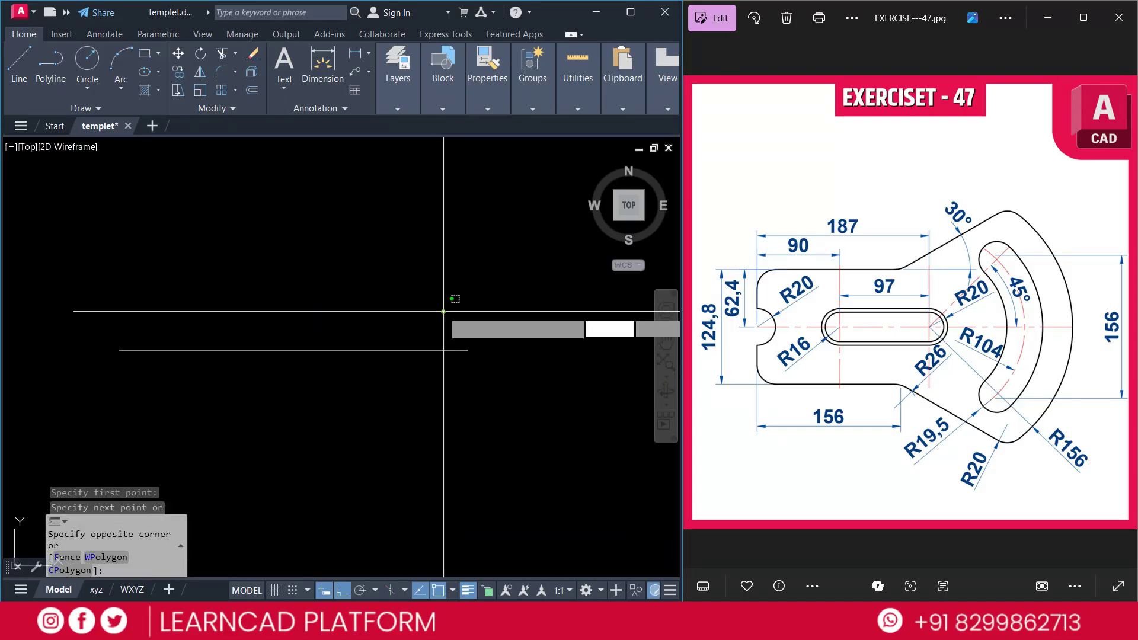
{"action": "left_click", "coordinate": [394, 393]}
{"action": "mouse_move", "coordinate": [486, 95]}
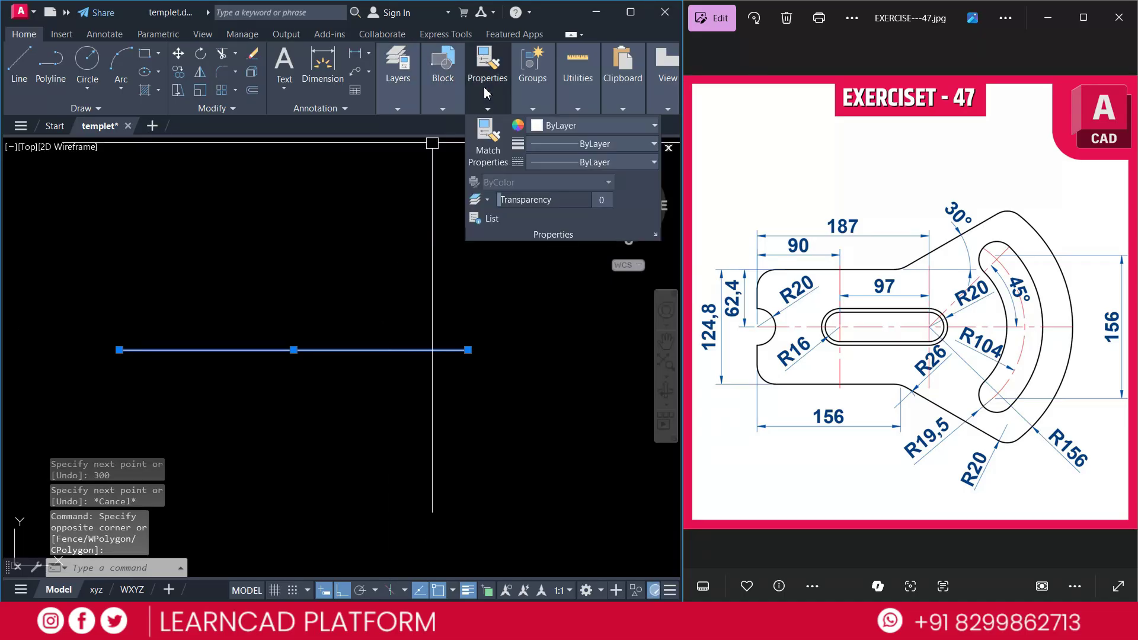
{"action": "left_click", "coordinate": [557, 126]}
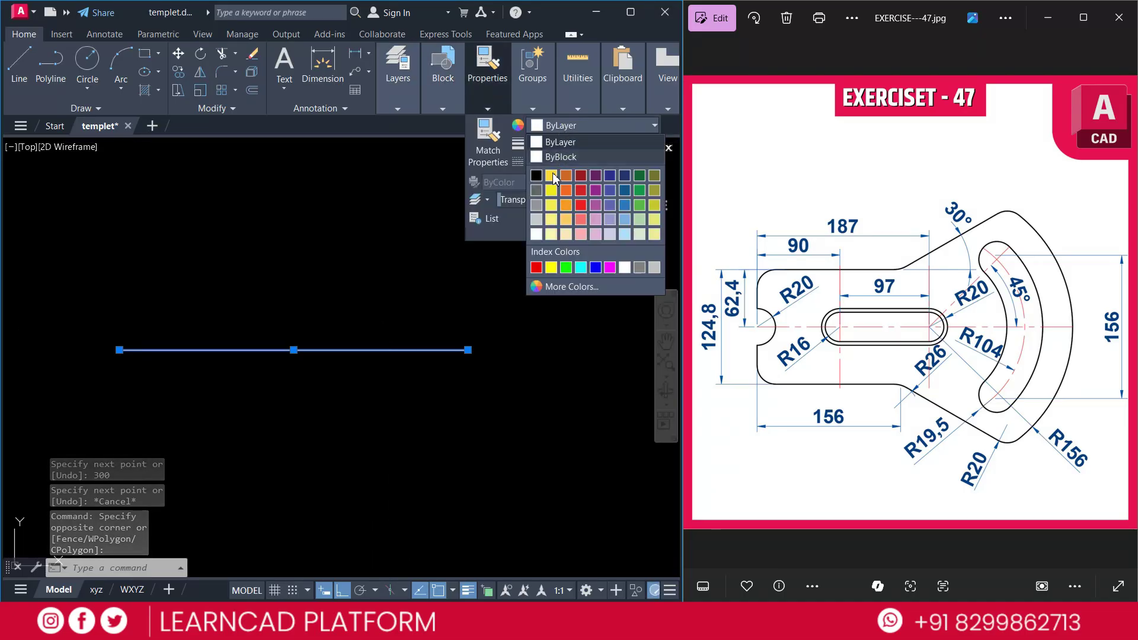
{"action": "left_click", "coordinate": [539, 264]}
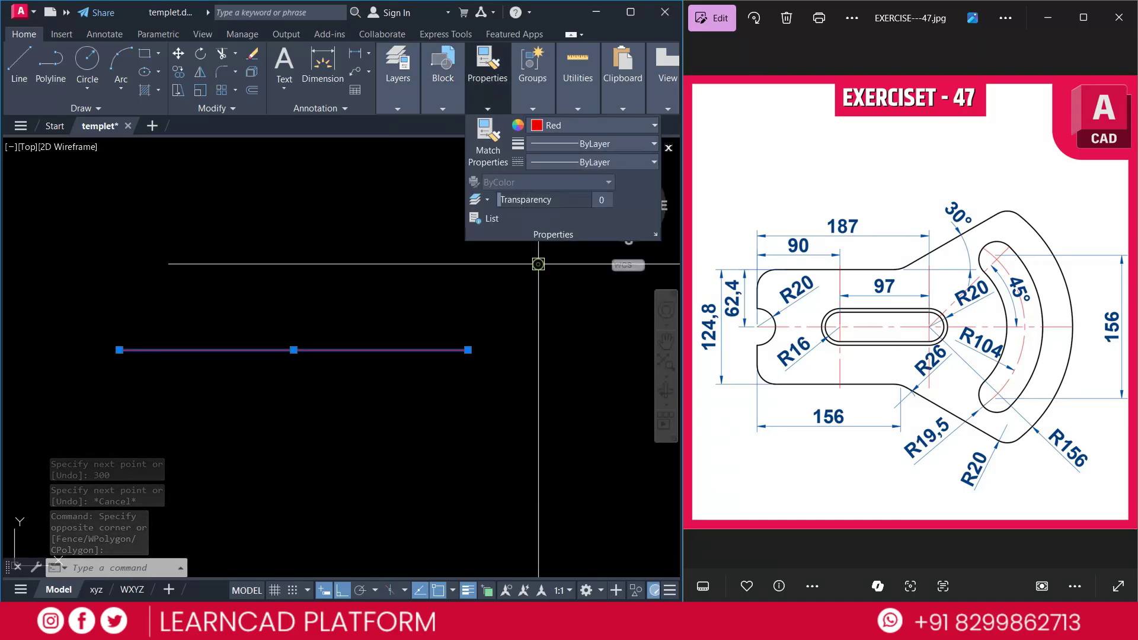
{"action": "left_click", "coordinate": [566, 162]}
{"action": "left_click", "coordinate": [570, 212]}
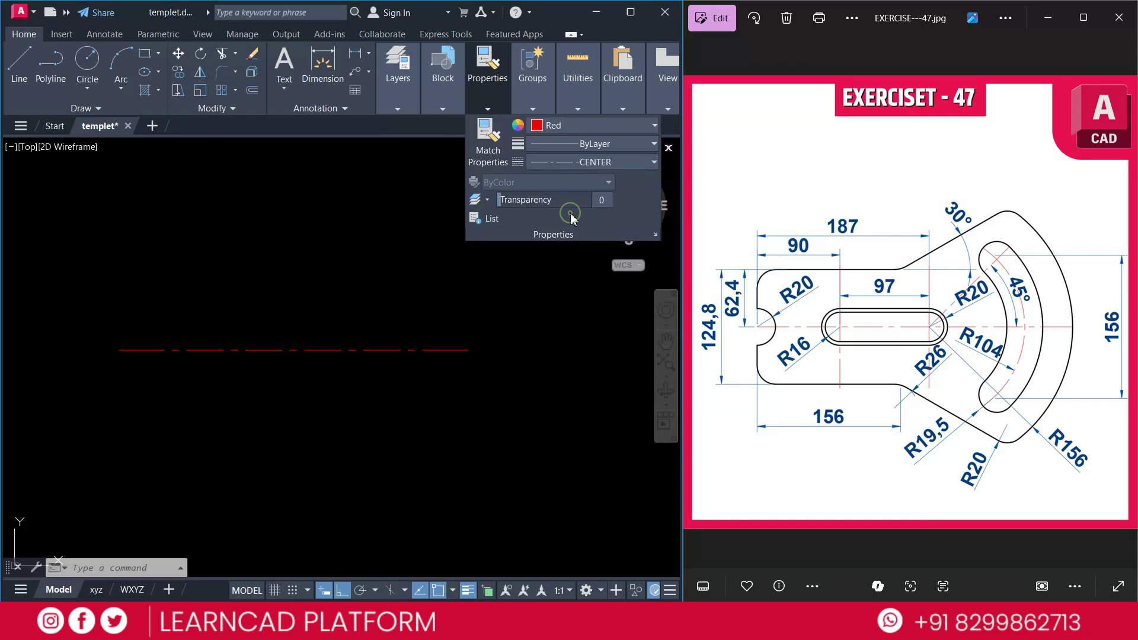
{"action": "key", "text": "Escape"}
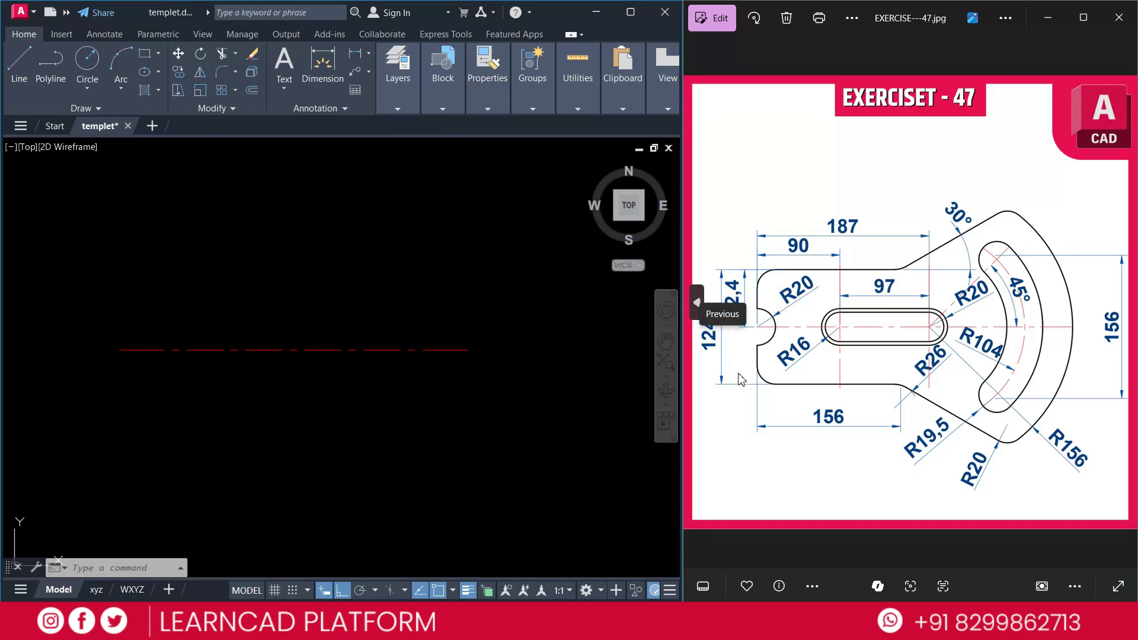
{"action": "left_click_drag", "start_coordinate": [750, 279], "coordinate": [748, 379]}
Draw the 124.8-unit vertical left side at the centreline's left end
{"action": "type", "text": "l"}
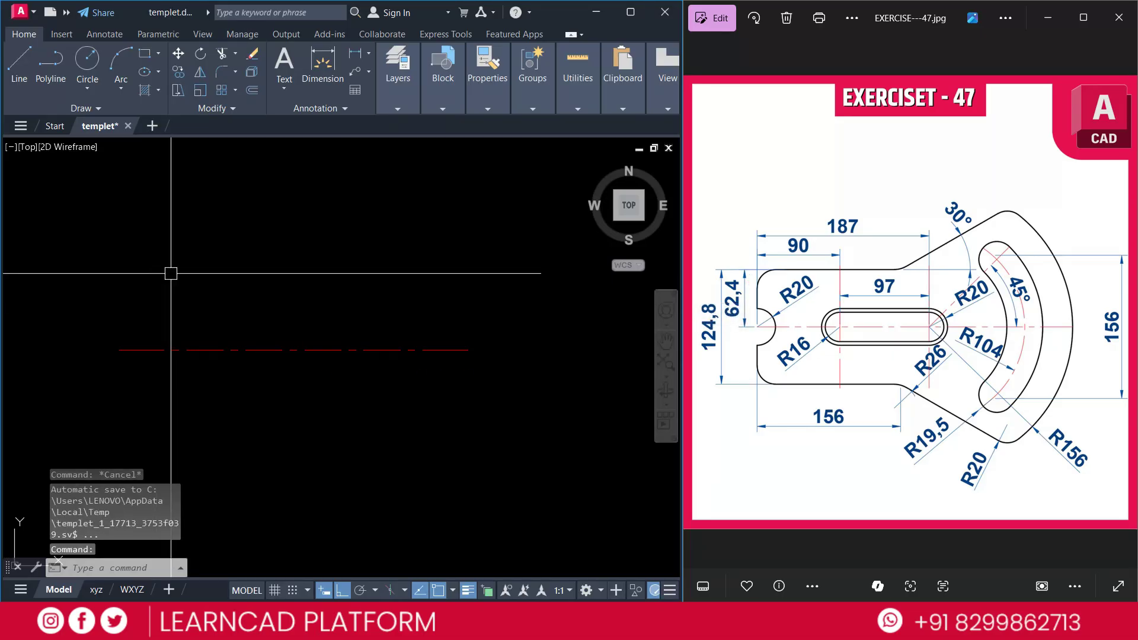
{"action": "key", "text": "Return"}
{"action": "left_click", "coordinate": [240, 208]}
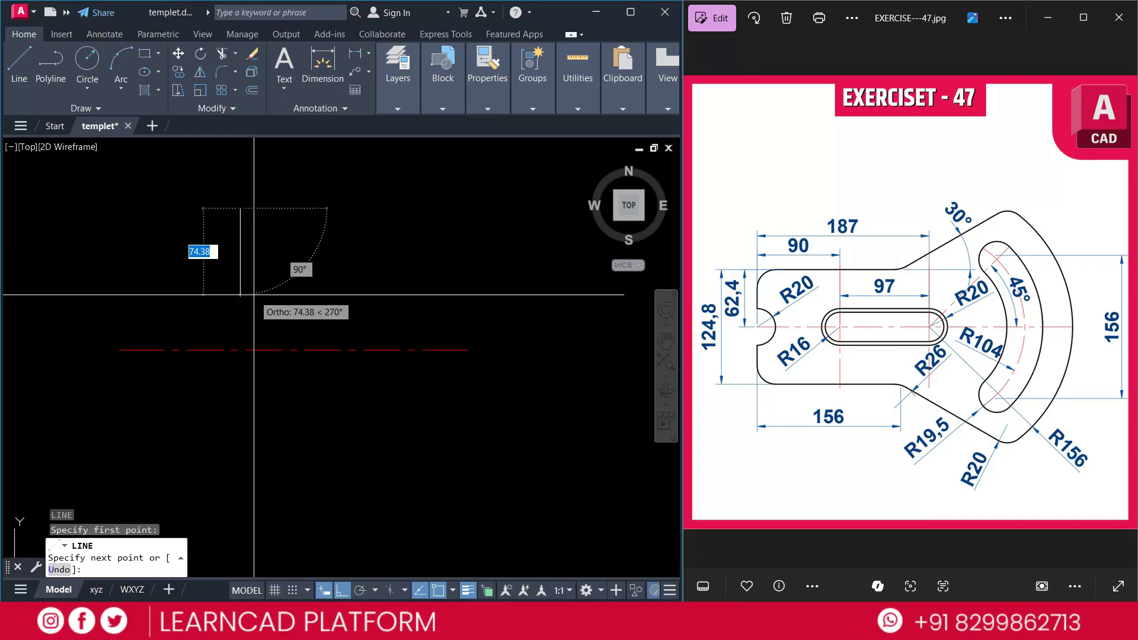
{"action": "type", "text": "12"}
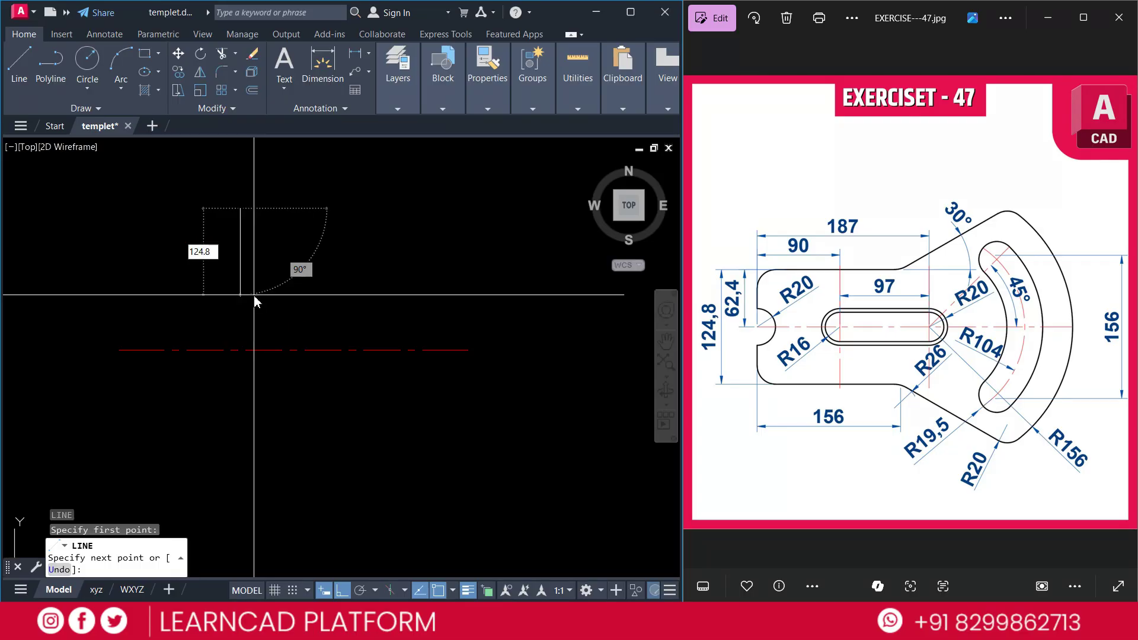
{"action": "key", "text": "Return"}
{"action": "key", "text": "Escape"}
{"action": "left_click", "coordinate": [241, 278]}
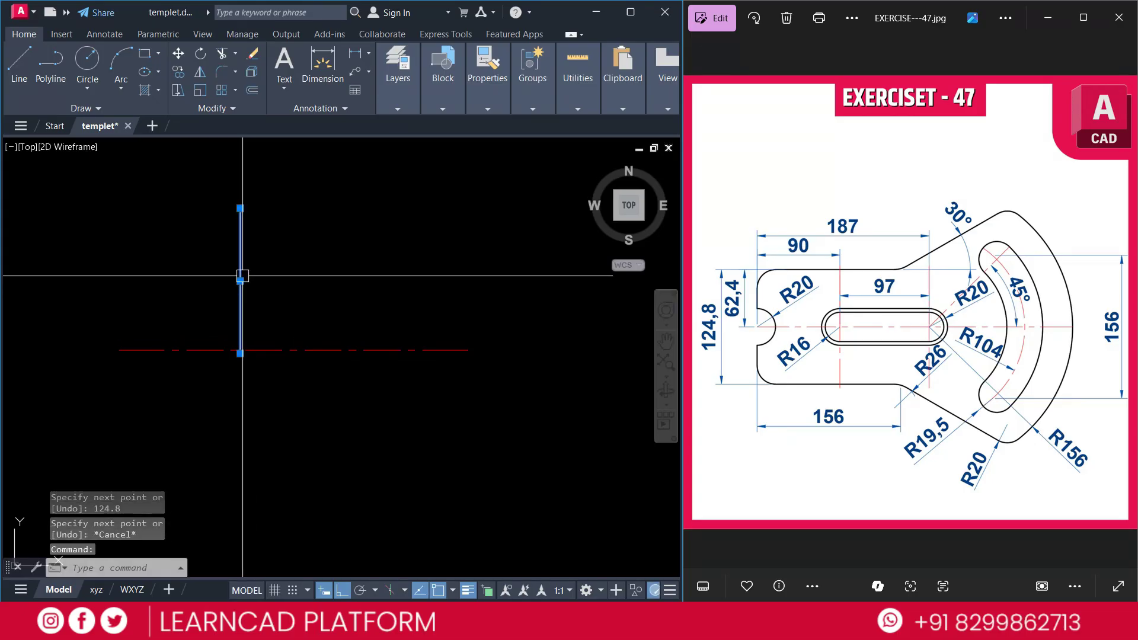
{"action": "left_click", "coordinate": [240, 281]}
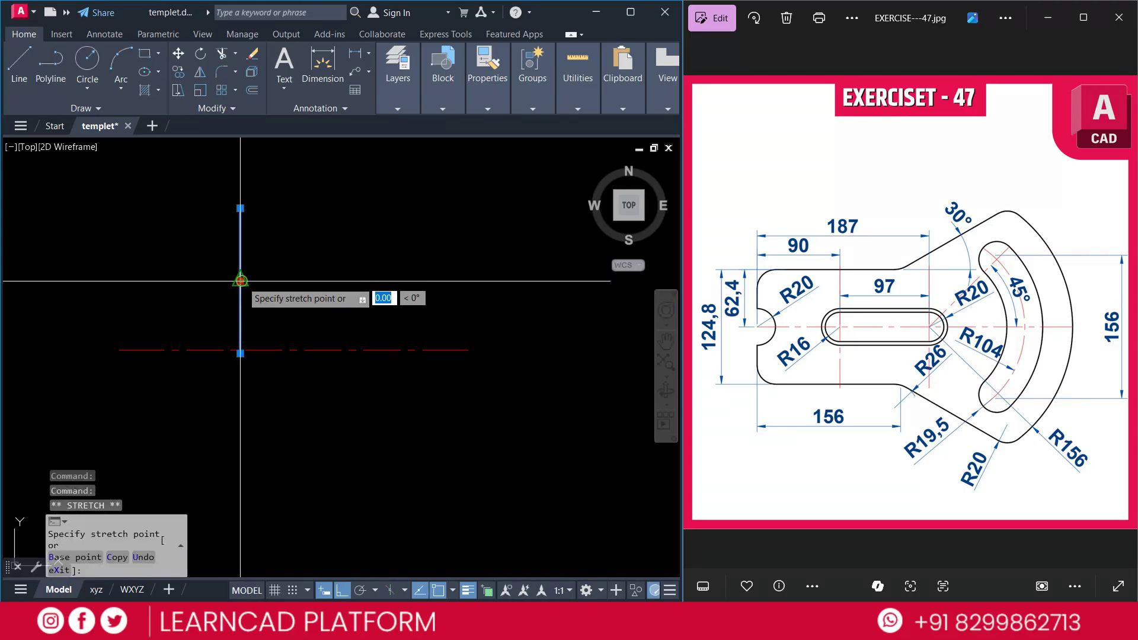
{"action": "key", "text": "Escape"}
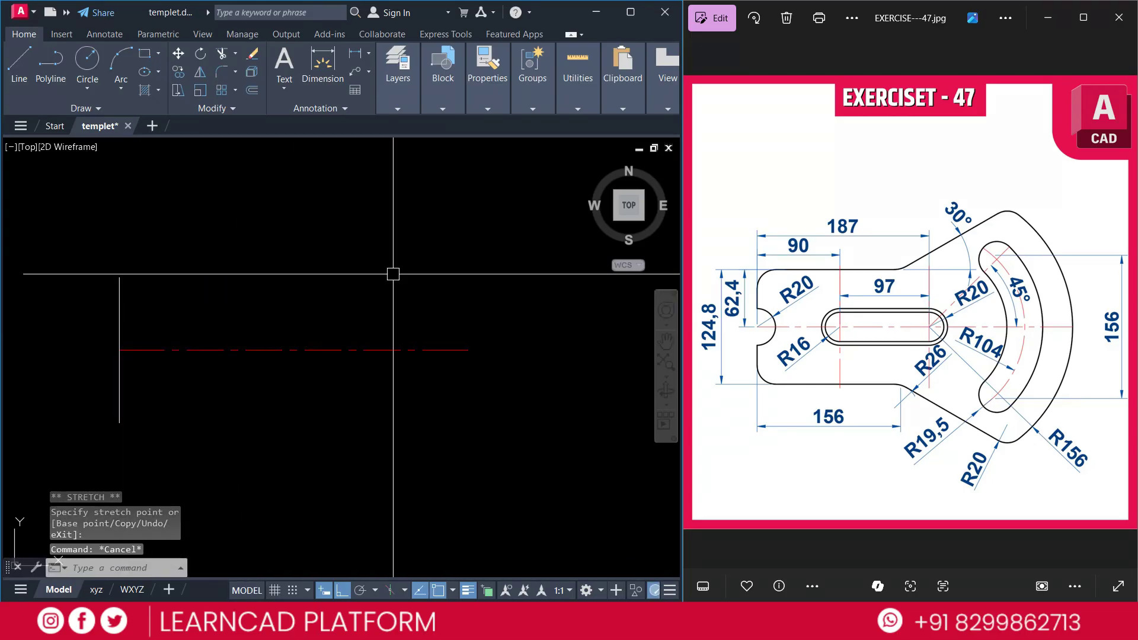
{"action": "key", "text": "Escape"}
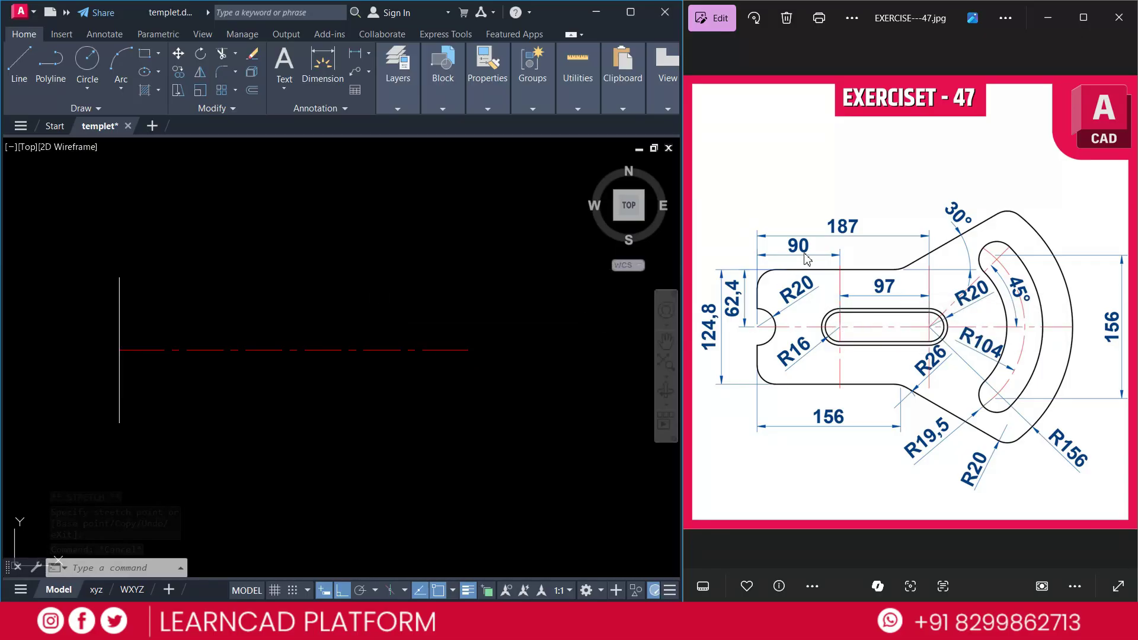
Offset the left vertical line 90 units to the right
{"action": "type", "text": "o"}
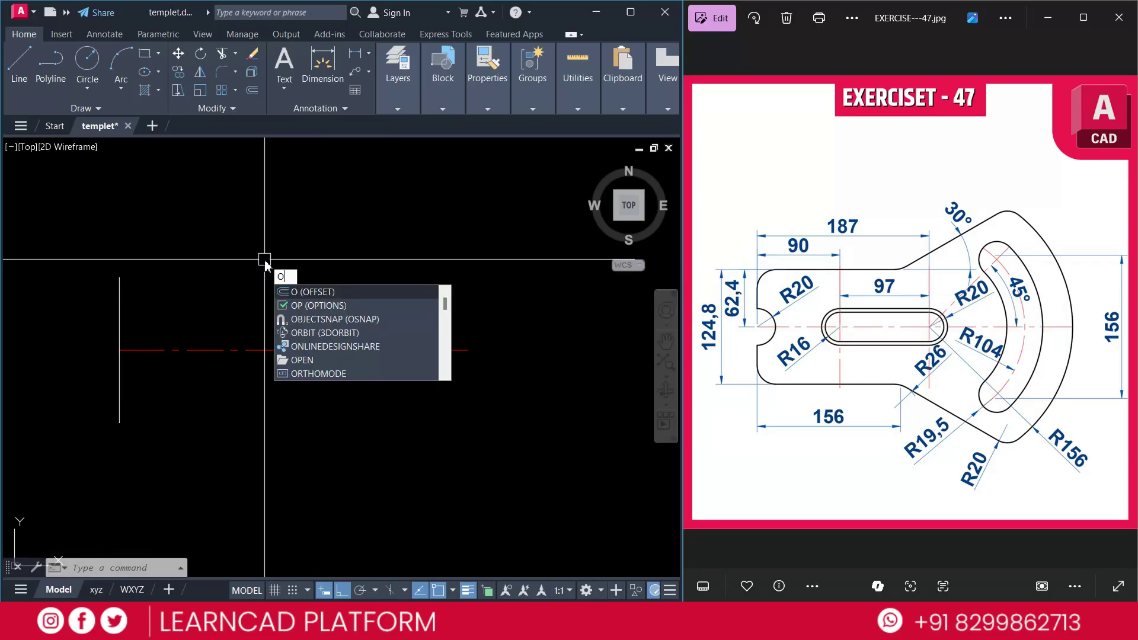
{"action": "key", "text": "Return"}
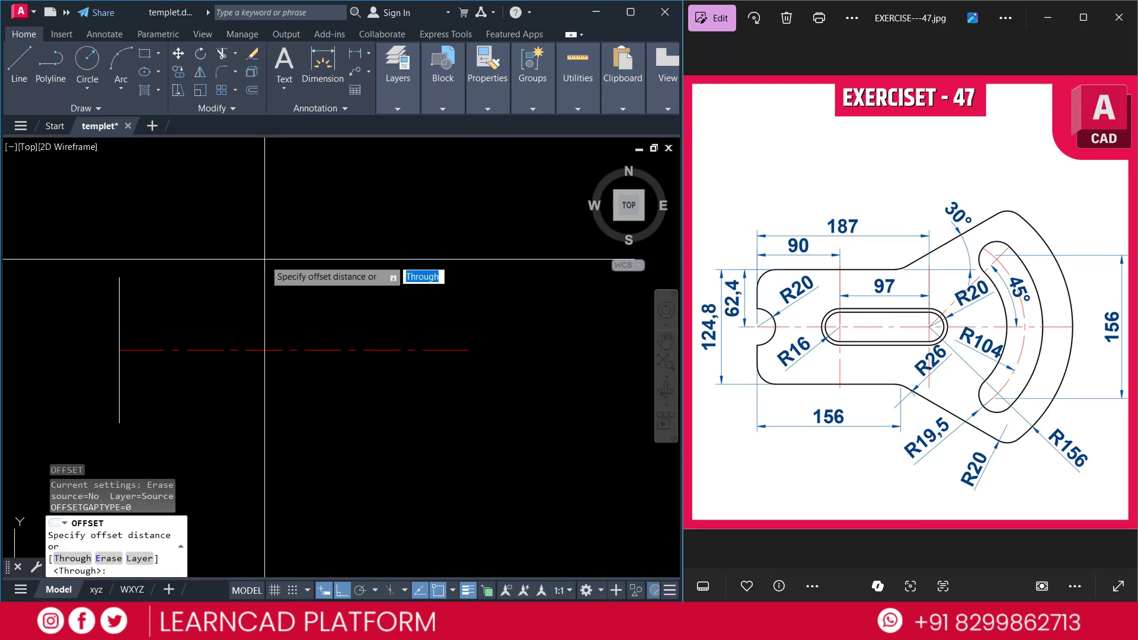
{"action": "type", "text": "90"}
{"action": "key", "text": "Return"}
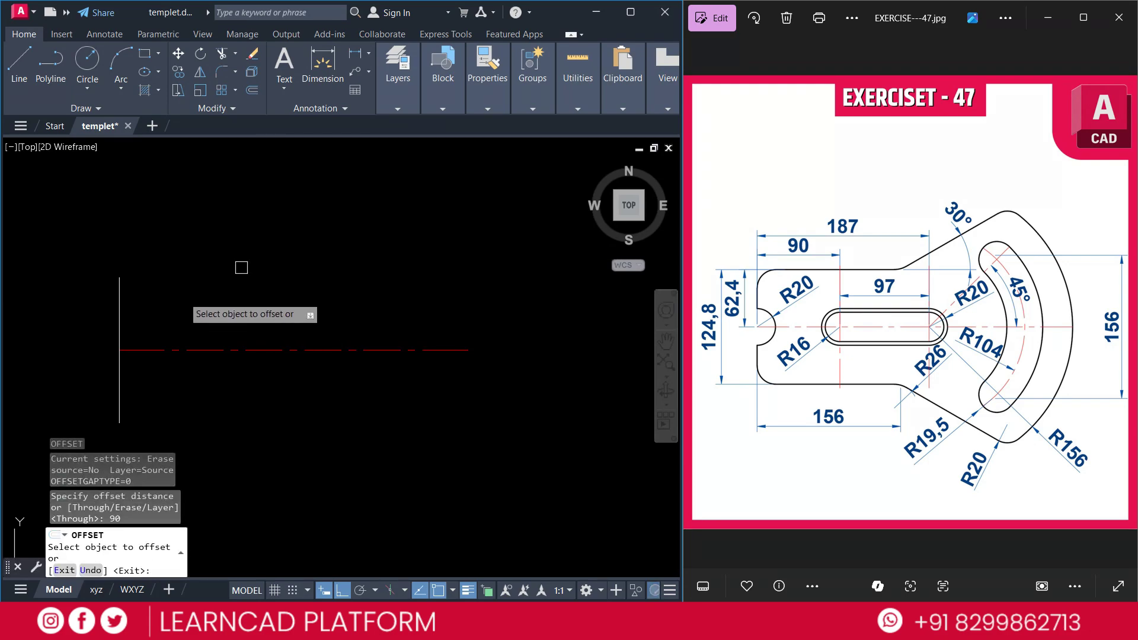
{"action": "left_click", "coordinate": [120, 316]}
{"action": "left_click", "coordinate": [168, 286]}
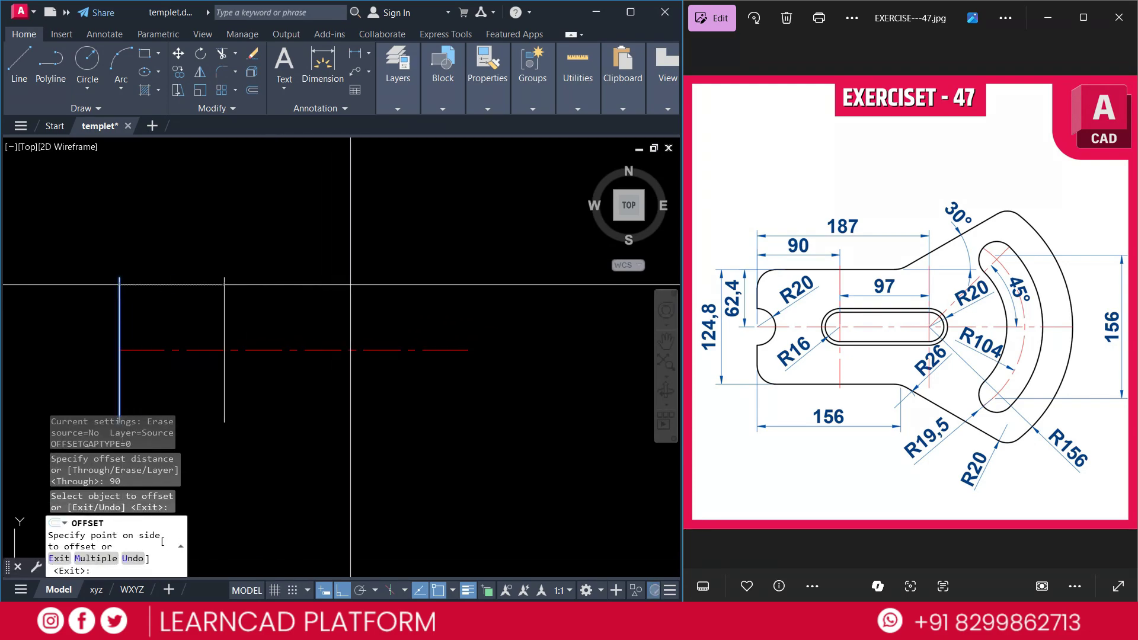
{"action": "key", "text": "Escape"}
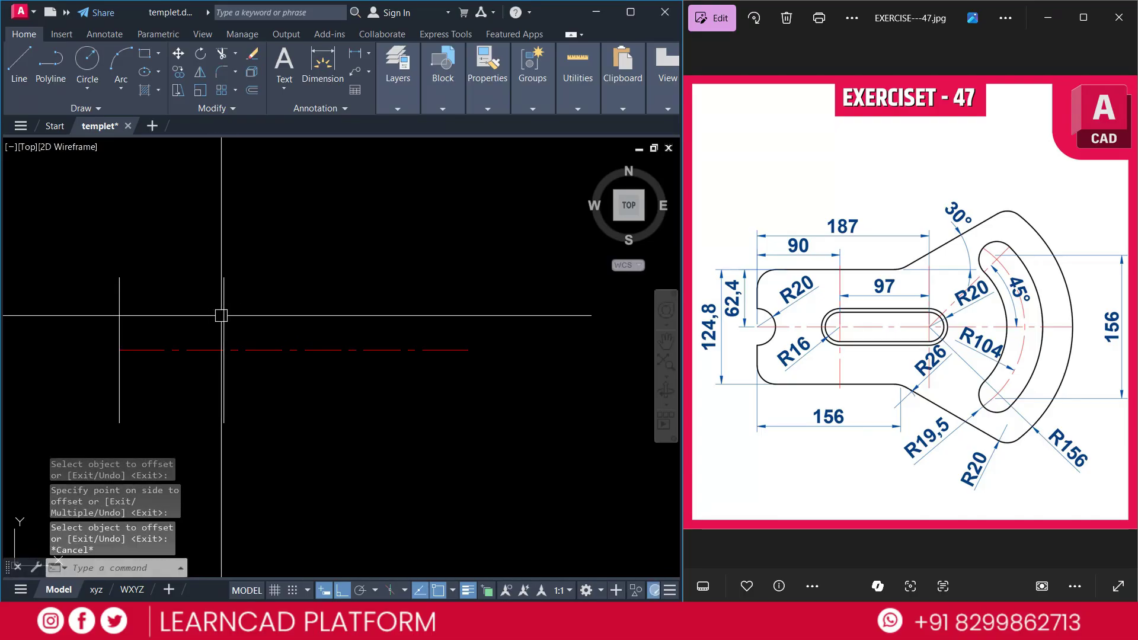
Match the red centreline properties onto the horizontal line with MATCHPROP
{"action": "type", "text": "m"}
{"action": "key", "text": "Escape"}
{"action": "type", "text": "ma"}
{"action": "key", "text": "Return"}
{"action": "left_click", "coordinate": [262, 349]}
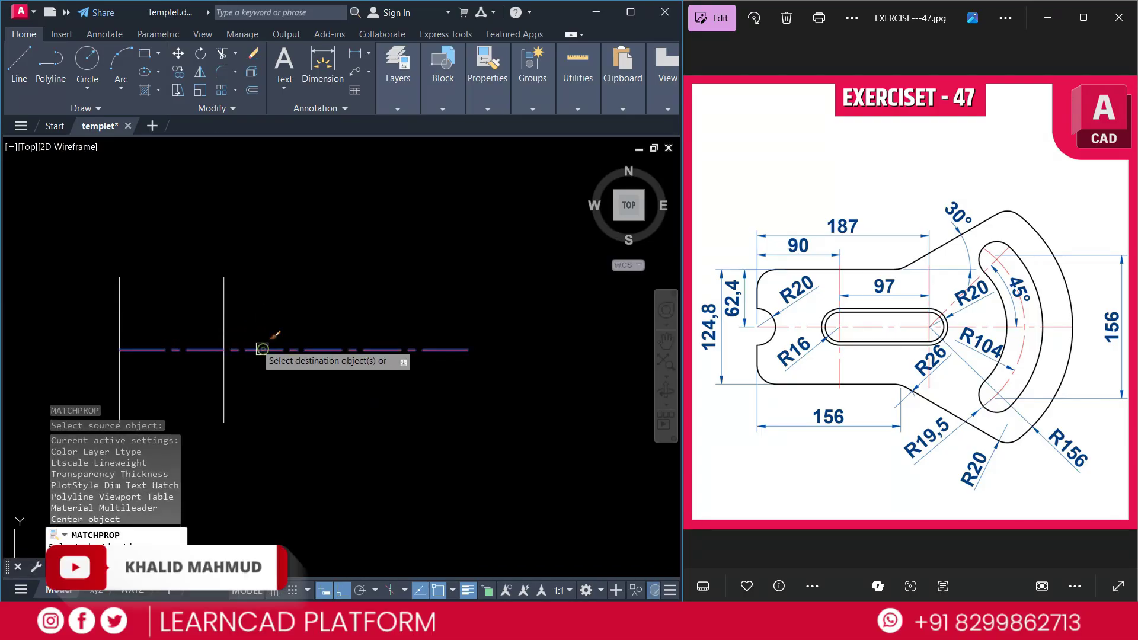
{"action": "key", "text": "Escape"}
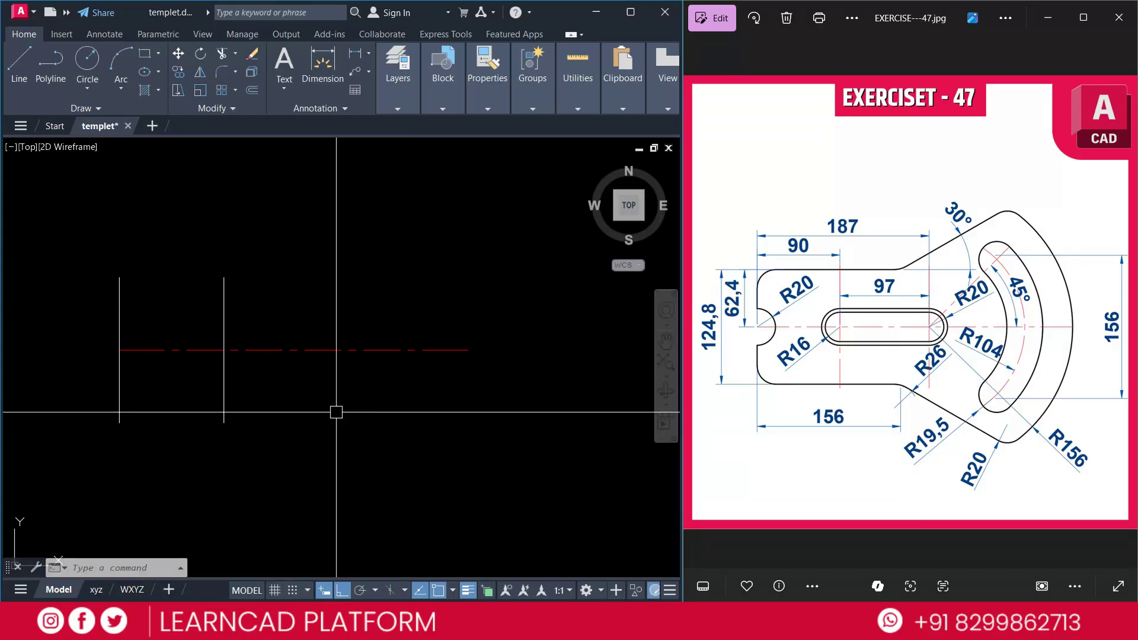
Draw a radius-20 circle centred where the left side meets the centreline
{"action": "type", "text": "c"}
{"action": "key", "text": "Return"}
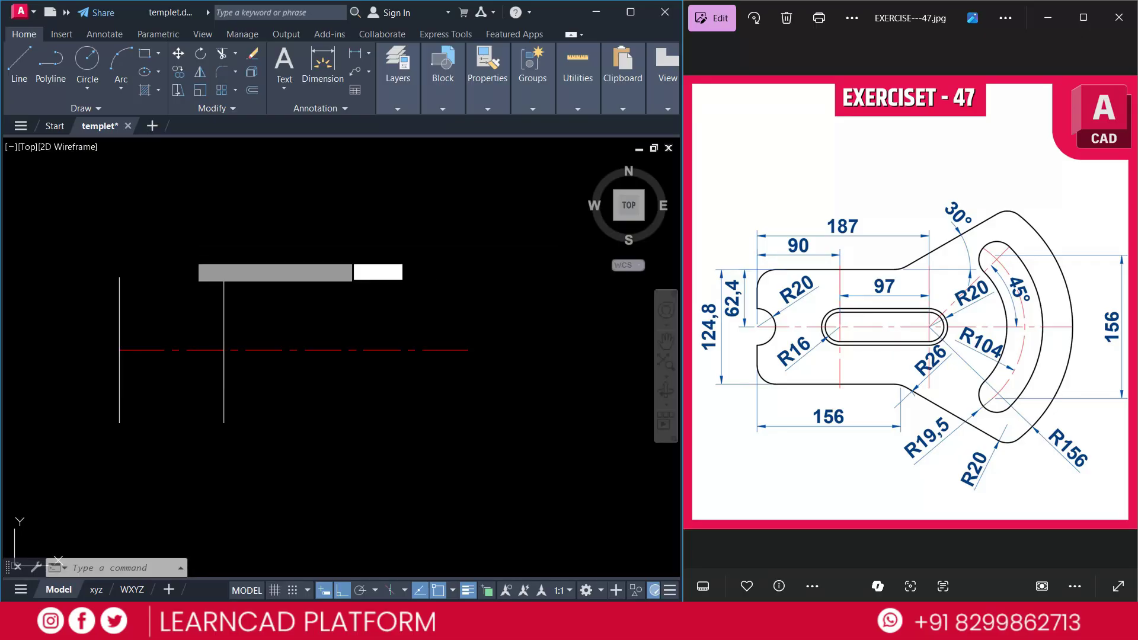
{"action": "left_click", "coordinate": [119, 350]}
{"action": "type", "text": "20"}
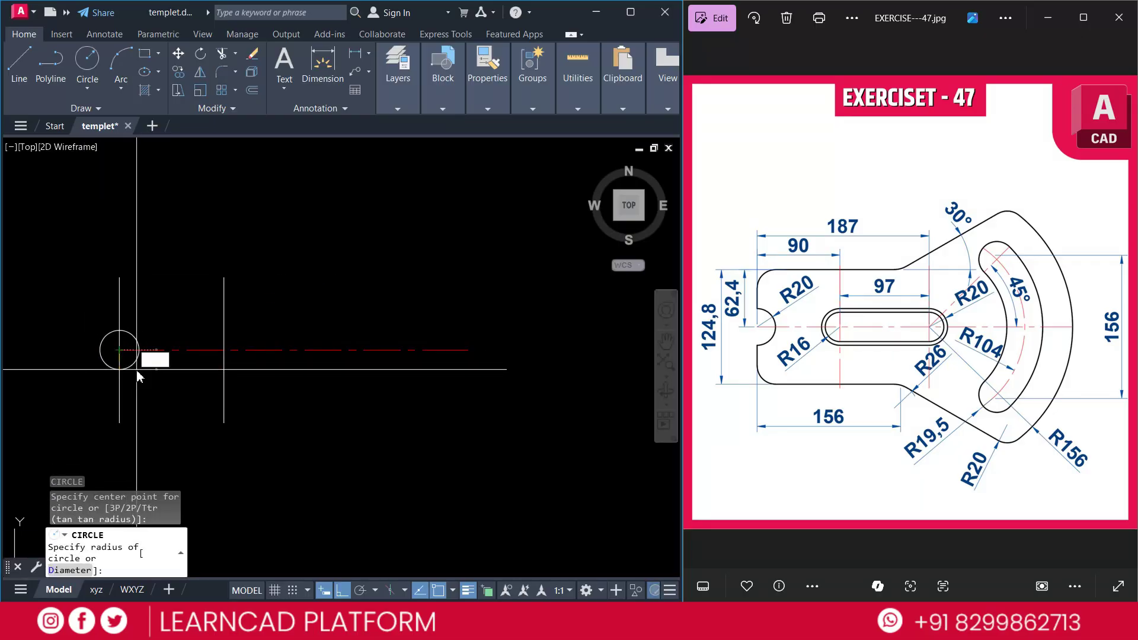
{"action": "key", "text": "Return"}
{"action": "key", "text": "Escape"}
{"action": "key", "text": "Escape"}
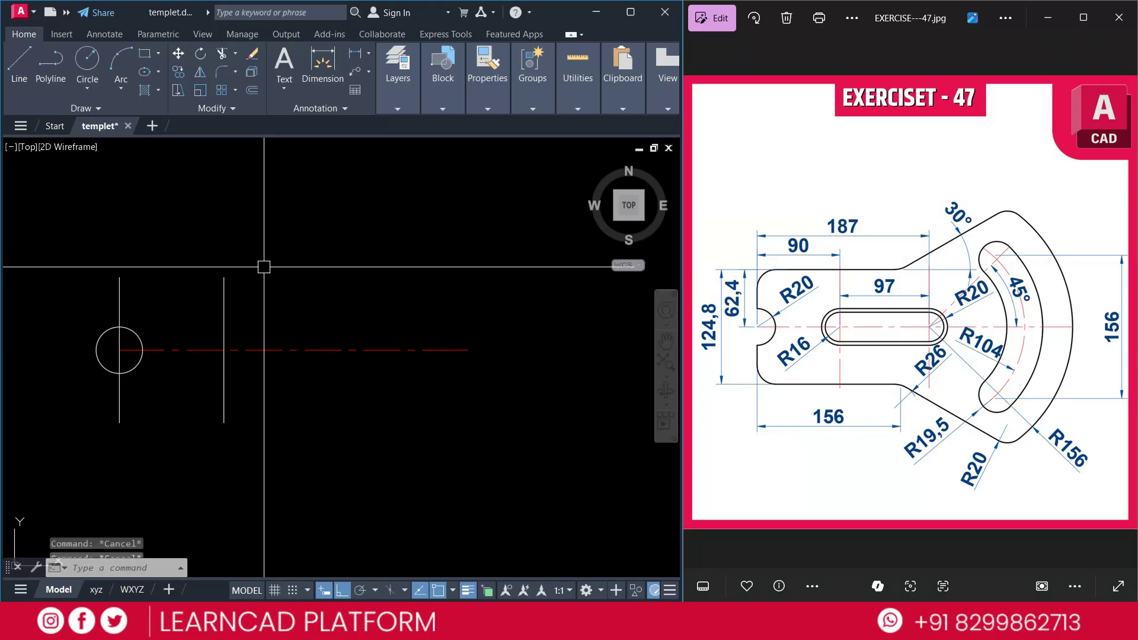
Draw the 156-long horizontal top edge from the left side's top end
{"action": "type", "text": "l"}
{"action": "key", "text": "Return"}
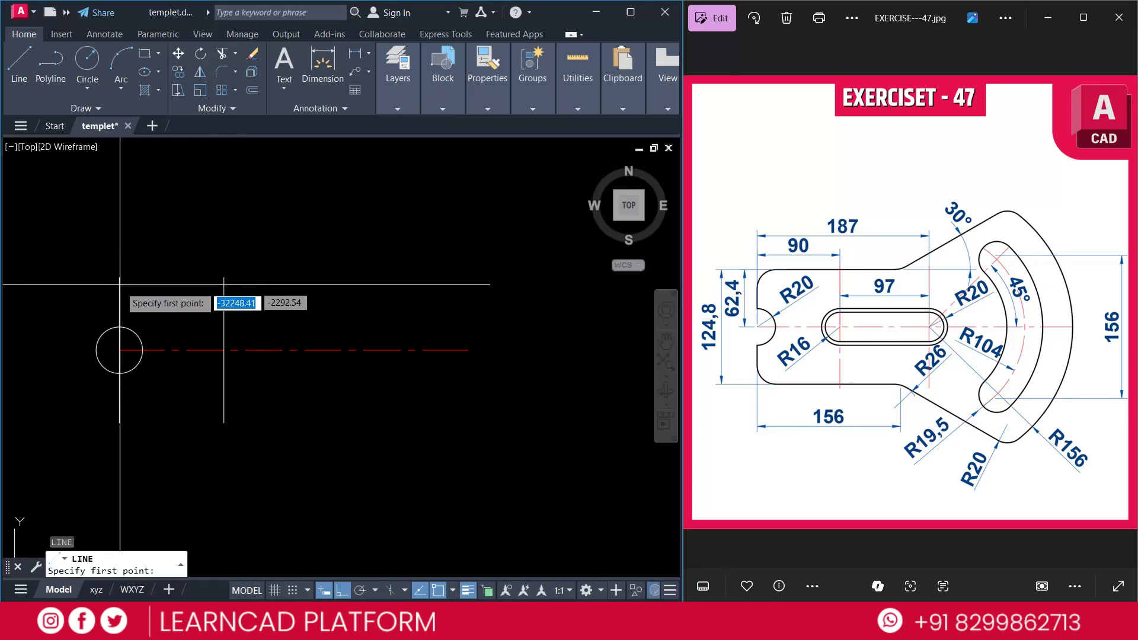
{"action": "left_click", "coordinate": [120, 276]}
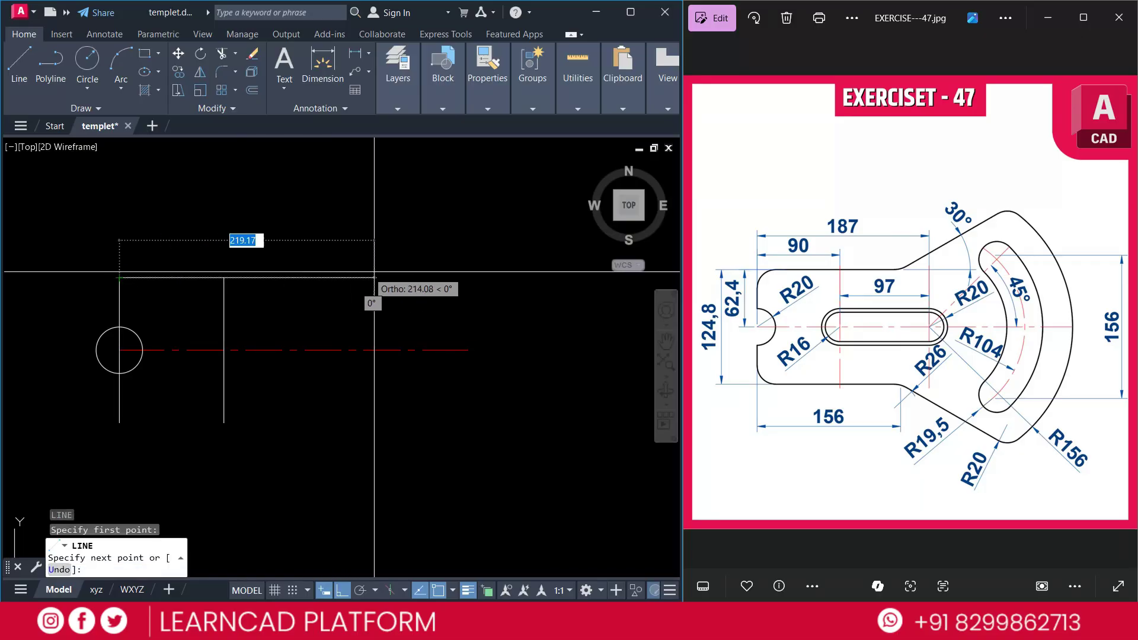
{"action": "type", "text": "156"}
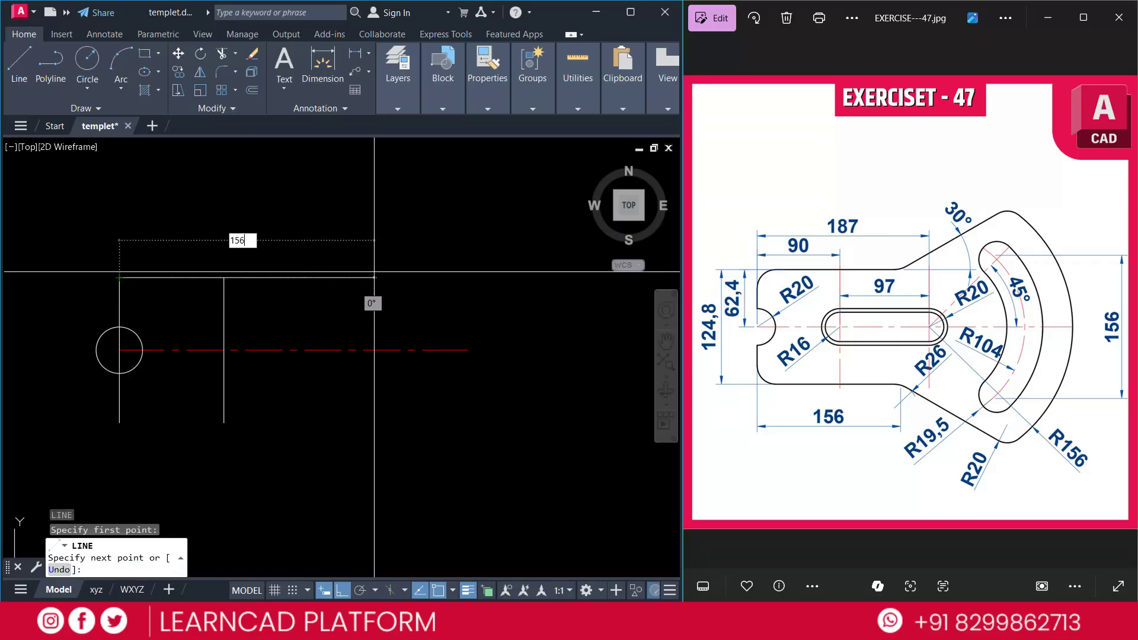
{"action": "key", "text": "Return"}
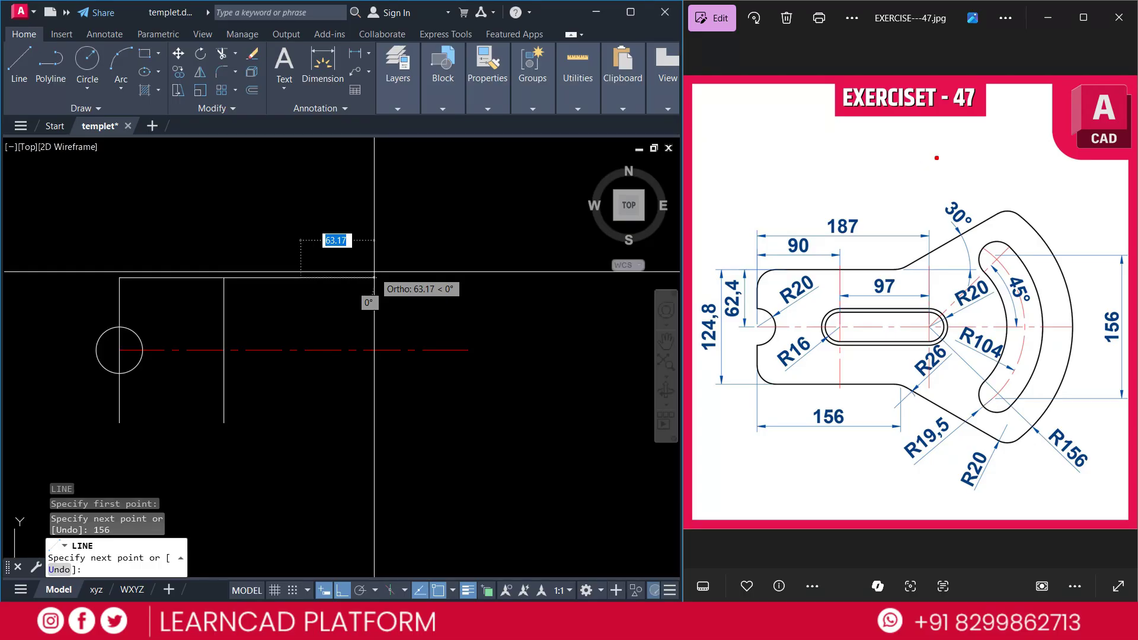
{"action": "left_click_drag", "start_coordinate": [923, 255], "coordinate": [1016, 188]}
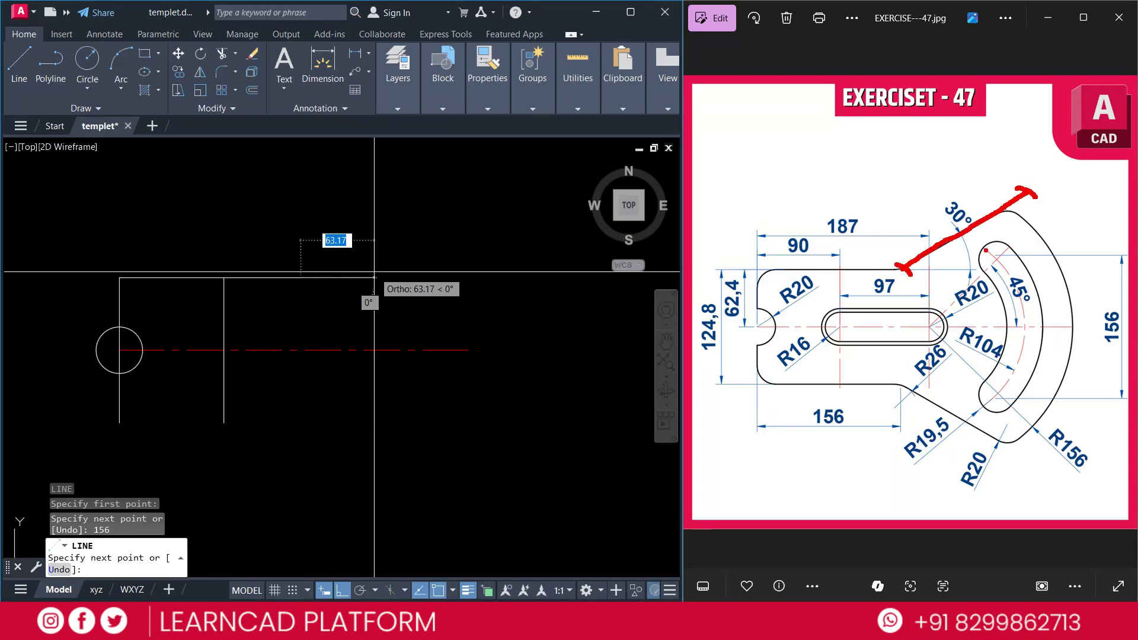
{"action": "mouse_move", "coordinate": [935, 212]}
{"action": "left_mouse_down"}
{"action": "mouse_move", "coordinate": [961, 189]}
{"action": "mouse_move", "coordinate": [986, 205]}
{"action": "mouse_move", "coordinate": [970, 237]}
{"action": "mouse_move", "coordinate": [930, 207]}
{"action": "left_mouse_up"}
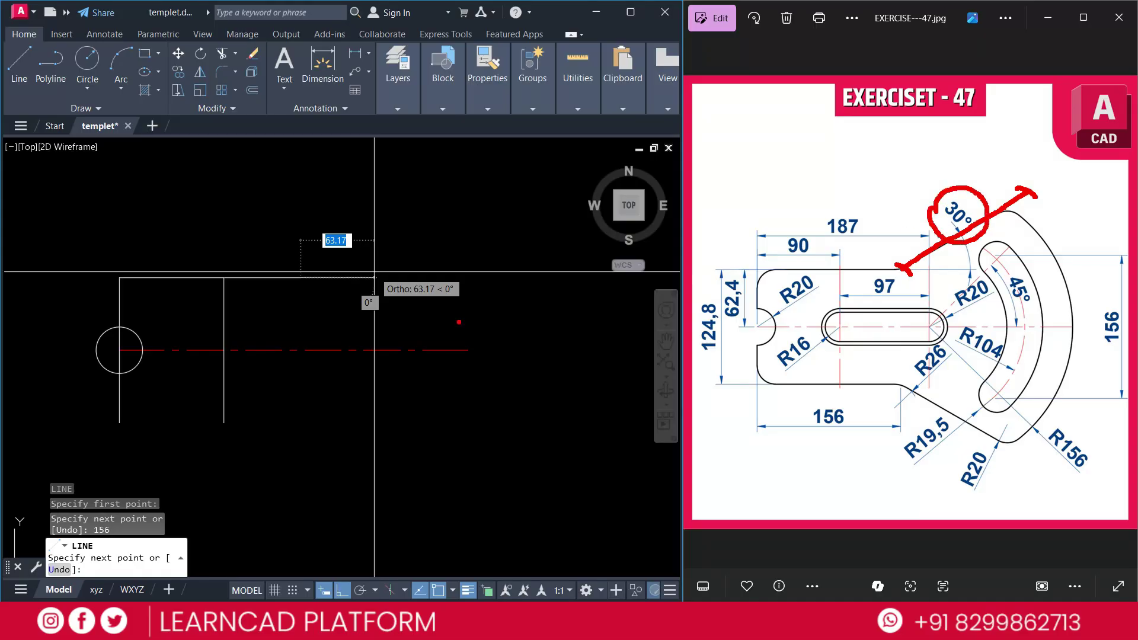
{"action": "key", "text": "Escape"}
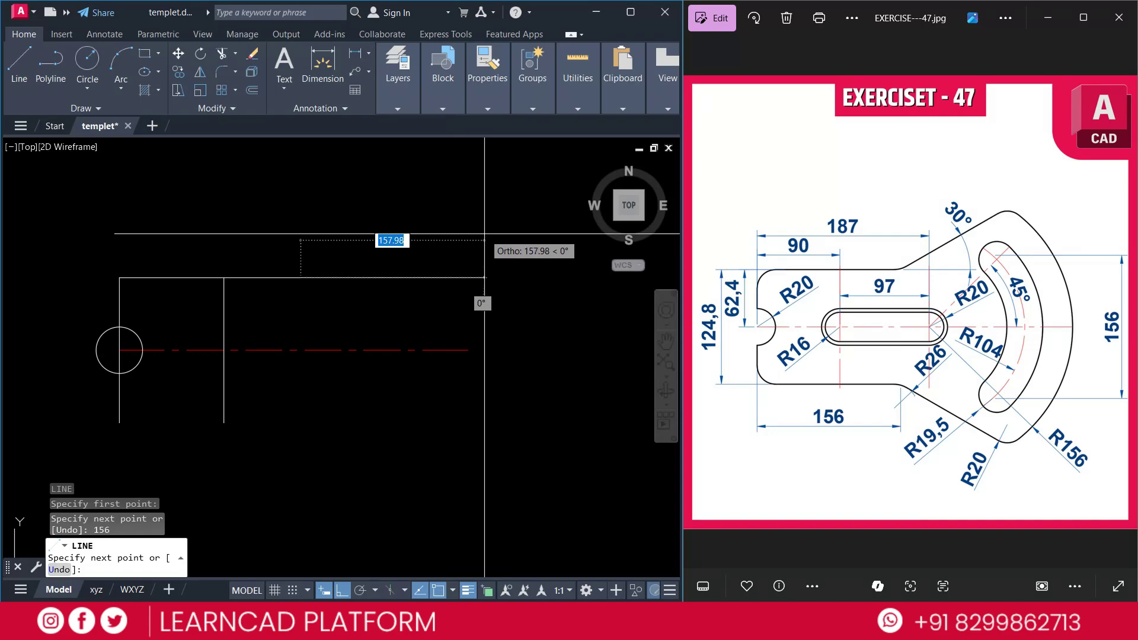
Continue with a 160-long line rising at 30°
{"action": "type", "text": "160"}
{"action": "key", "text": "Tab"}
{"action": "type", "text": "3"}
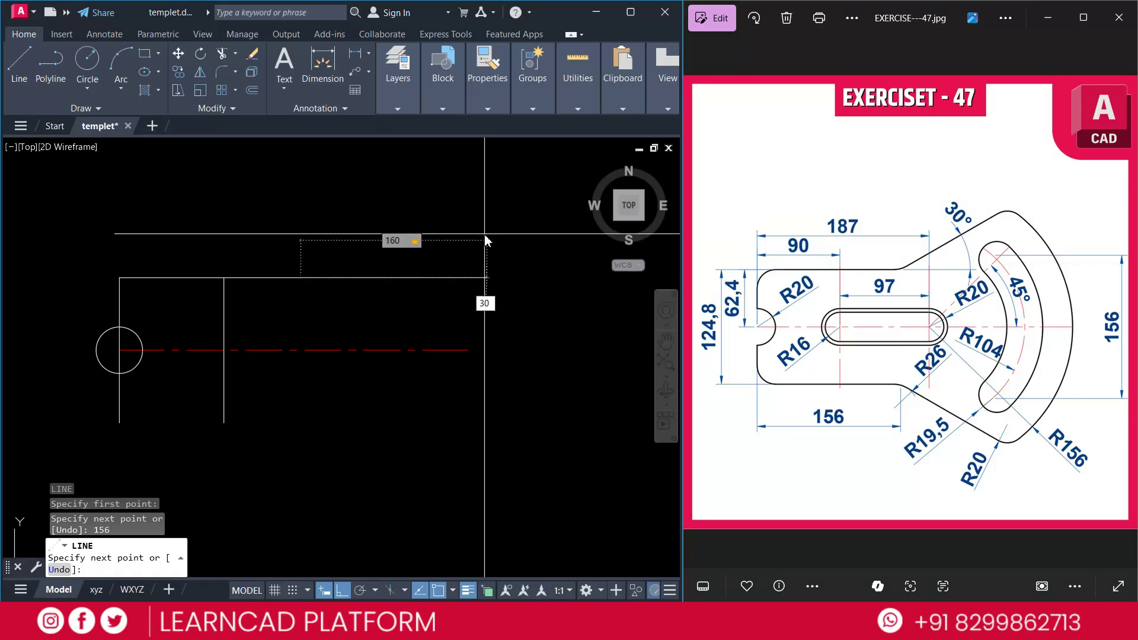
{"action": "type", "text": "0"}
{"action": "key", "text": "Return"}
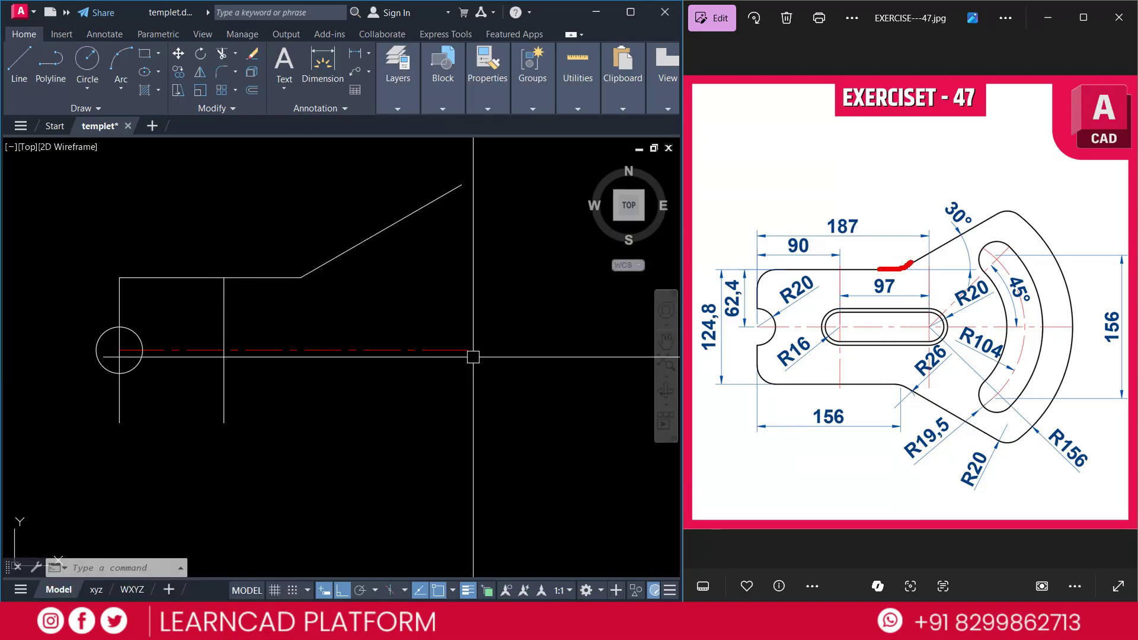
{"action": "left_click_drag", "start_coordinate": [877, 386], "coordinate": [912, 386]}
{"action": "left_click_drag", "start_coordinate": [923, 382], "coordinate": [955, 363]}
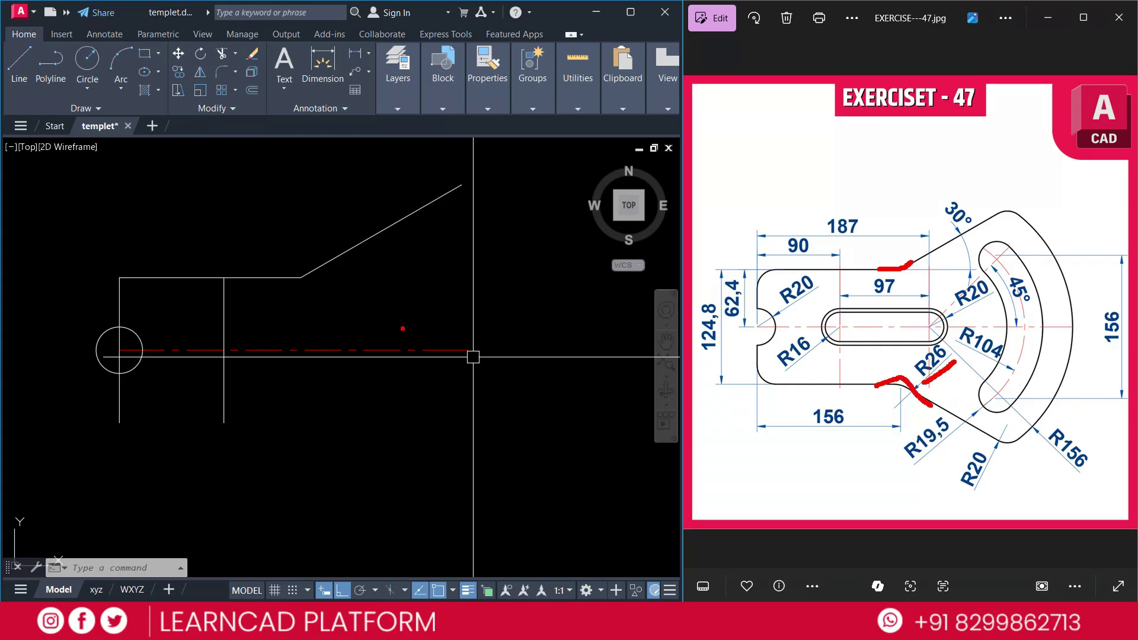
{"action": "mouse_move", "coordinate": [279, 276]}
{"action": "left_mouse_down"}
{"action": "mouse_move", "coordinate": [312, 285]}
{"action": "mouse_move", "coordinate": [342, 270]}
{"action": "left_mouse_up"}
Fillet the top edge and 30° line at radius 26, then select the upper outline
{"action": "type", "text": "F"}
{"action": "key", "text": "Return"}
{"action": "type", "text": "r"}
{"action": "key", "text": "Return"}
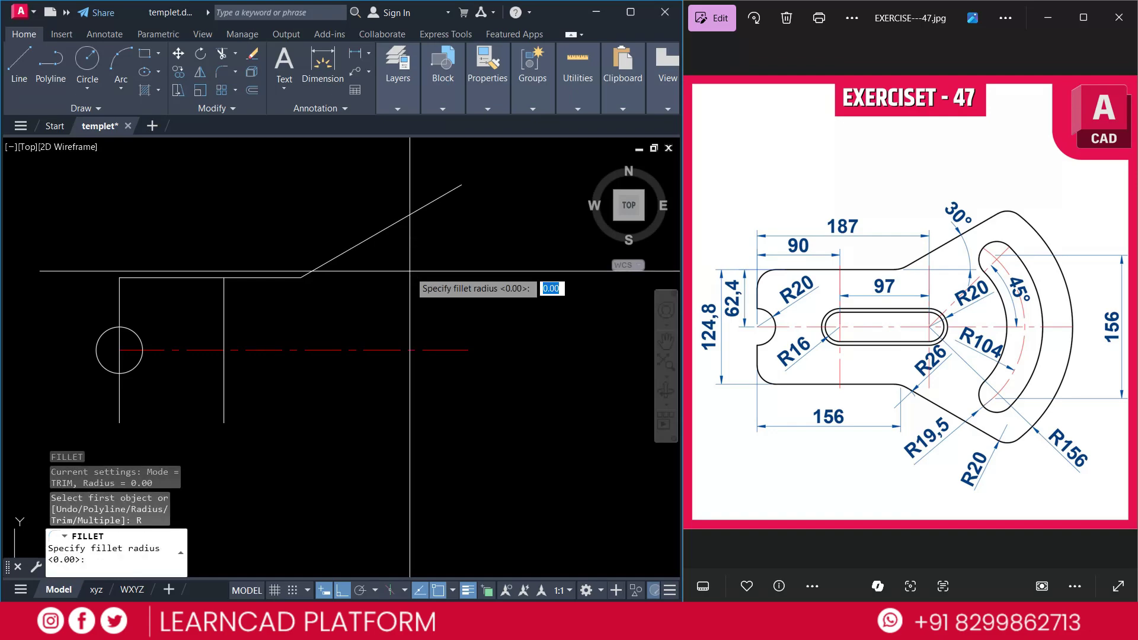
{"action": "type", "text": "26"}
{"action": "key", "text": "Return"}
{"action": "left_click", "coordinate": [259, 277]}
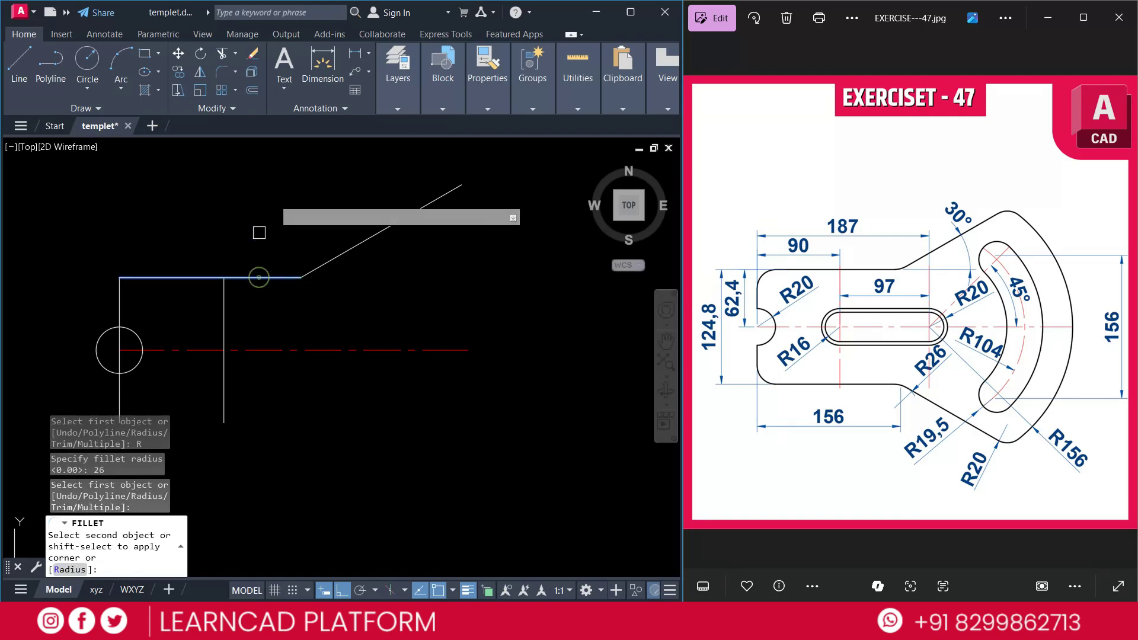
{"action": "left_click", "coordinate": [338, 256]}
{"action": "key", "text": "Escape"}
{"action": "key", "text": "Escape"}
{"action": "left_click", "coordinate": [406, 286]}
{"action": "left_click", "coordinate": [267, 239]}
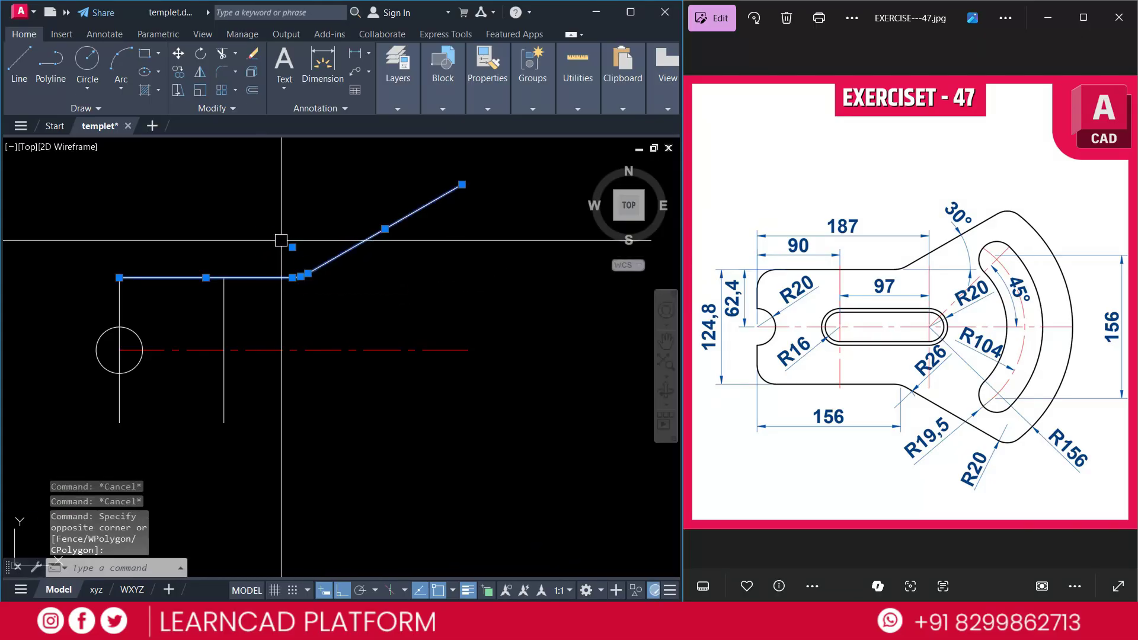
Mirror the upper outline about the centreline, keeping the original
{"action": "type", "text": "MI"}
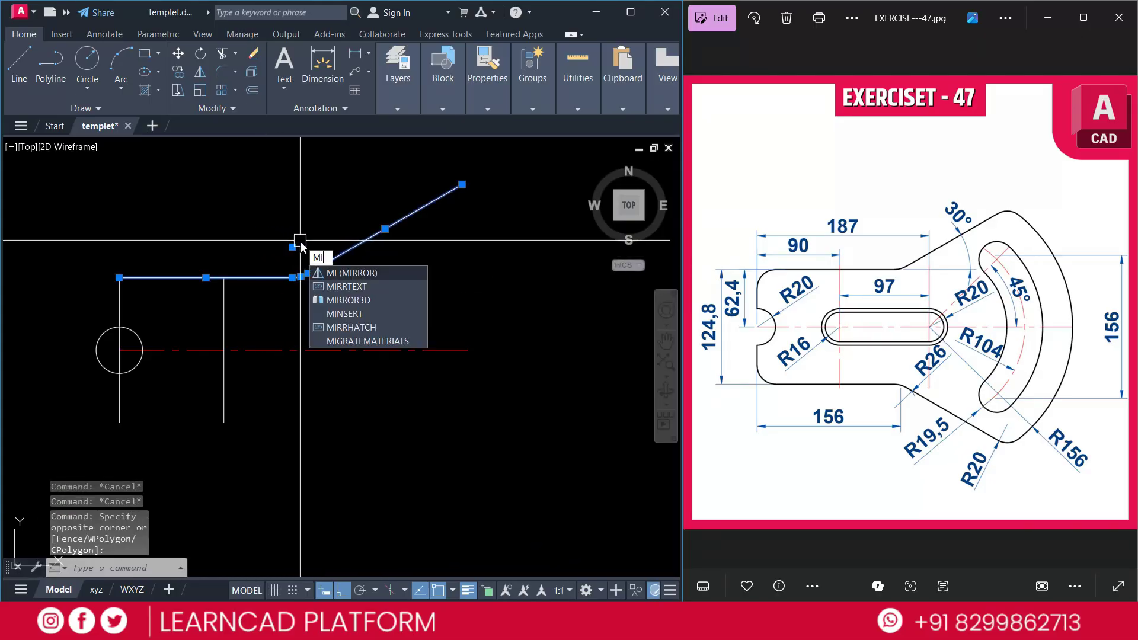
{"action": "key", "text": "Return"}
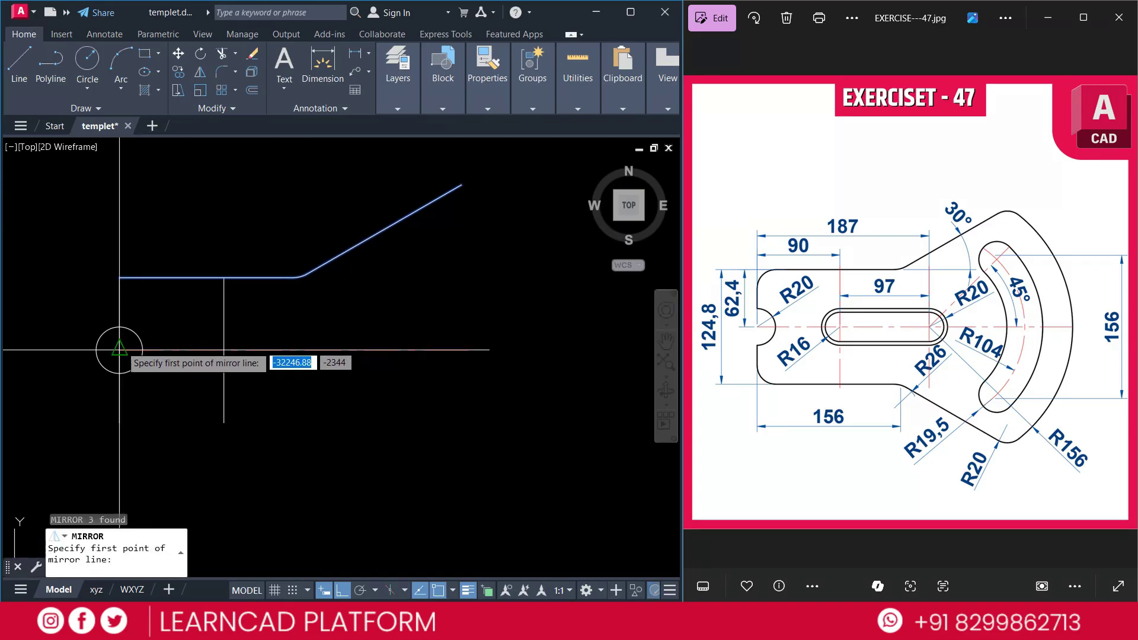
{"action": "left_click", "coordinate": [120, 350]}
{"action": "left_click", "coordinate": [386, 327]}
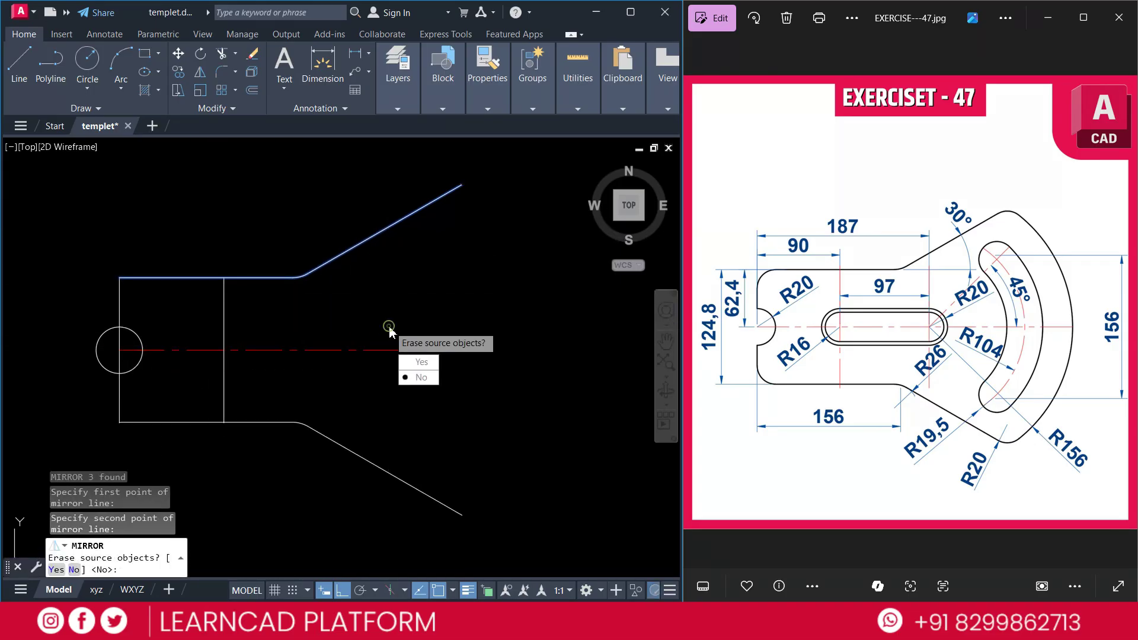
{"action": "left_click", "coordinate": [411, 377]}
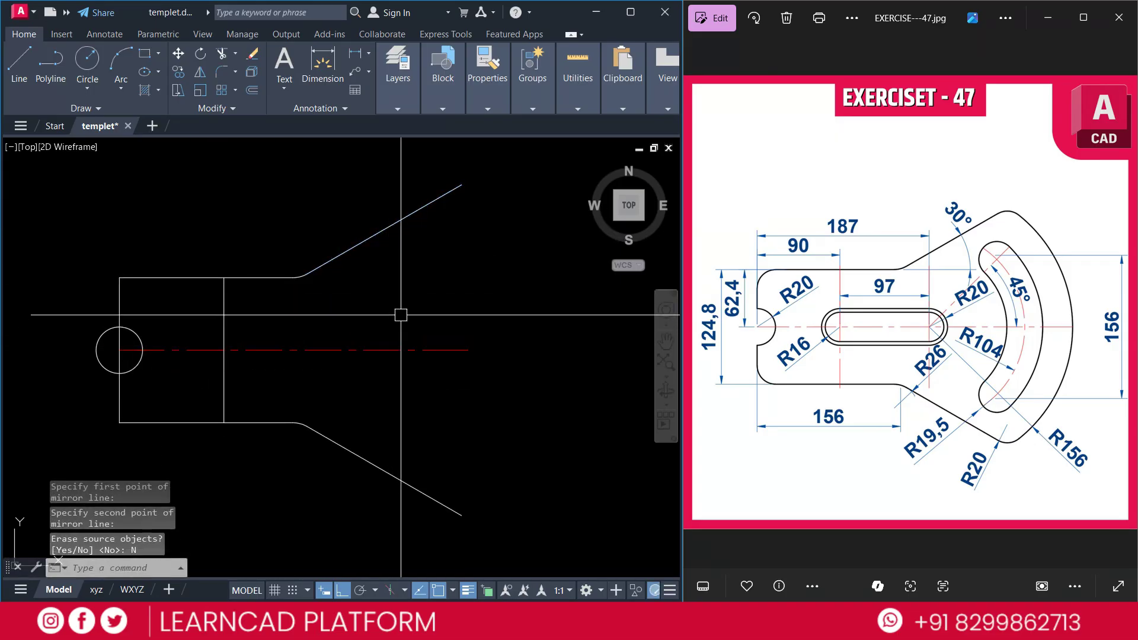
{"action": "key", "text": "Escape"}
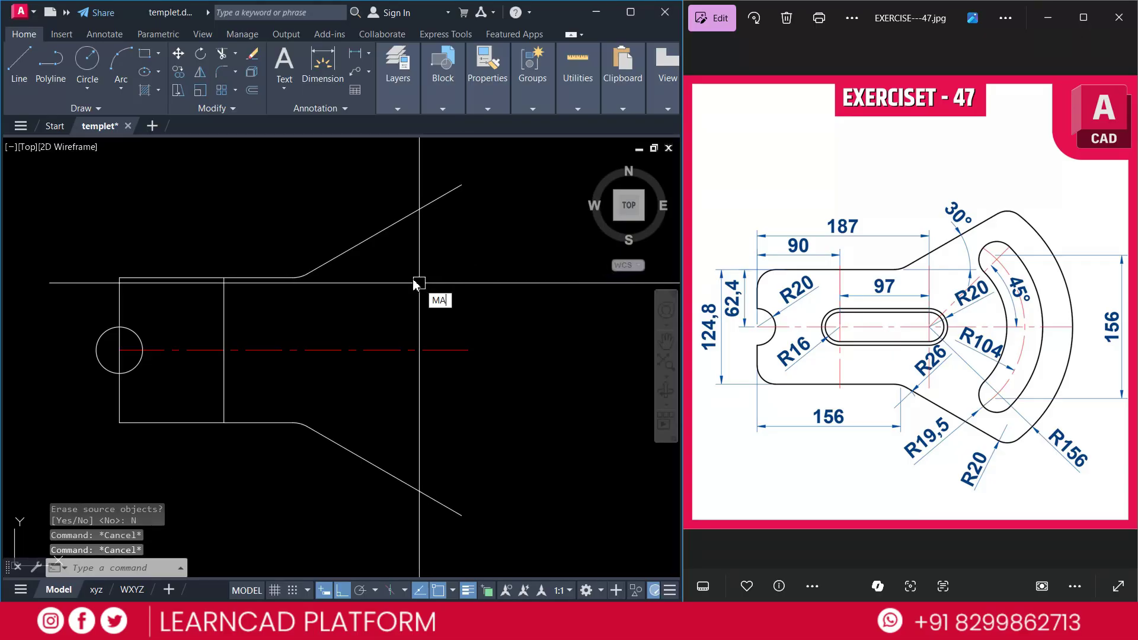
Match the centreline properties onto the right vertical line
{"action": "key", "text": "Return"}
{"action": "left_click", "coordinate": [349, 349]}
{"action": "left_click", "coordinate": [224, 317]}
{"action": "key", "text": "Escape"}
{"action": "key", "text": "Escape"}
{"action": "key", "text": "Escape"}
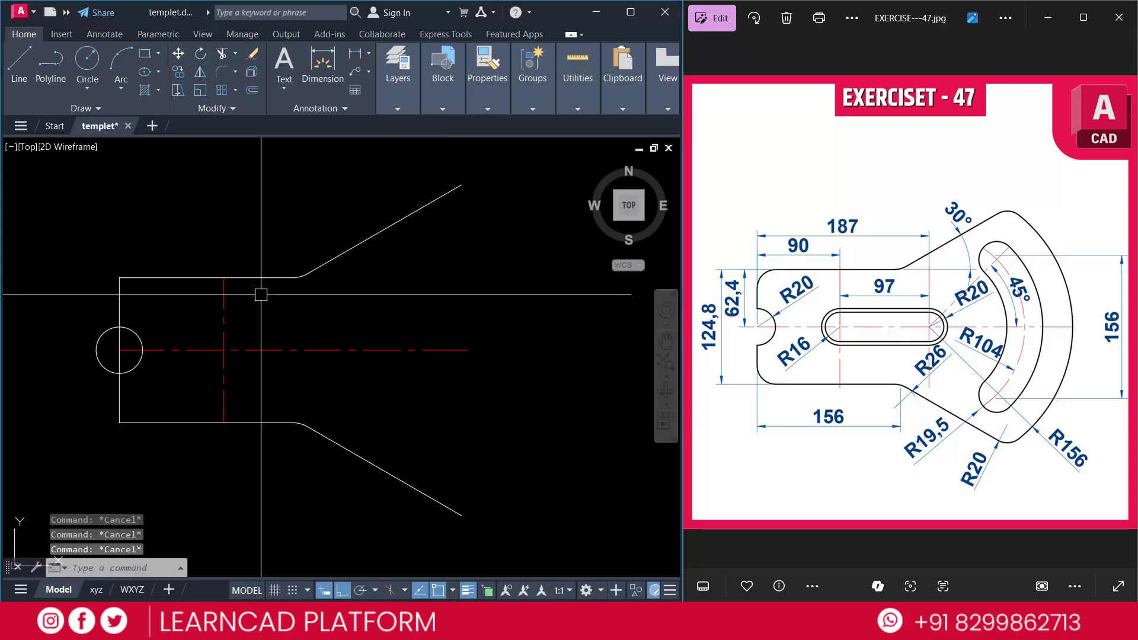
{"action": "type", "text": "tr"}
{"action": "key", "text": "Return"}
Trim the circle's outer half to leave an R20 notch in the left edge
{"action": "left_click", "coordinate": [99, 341]}
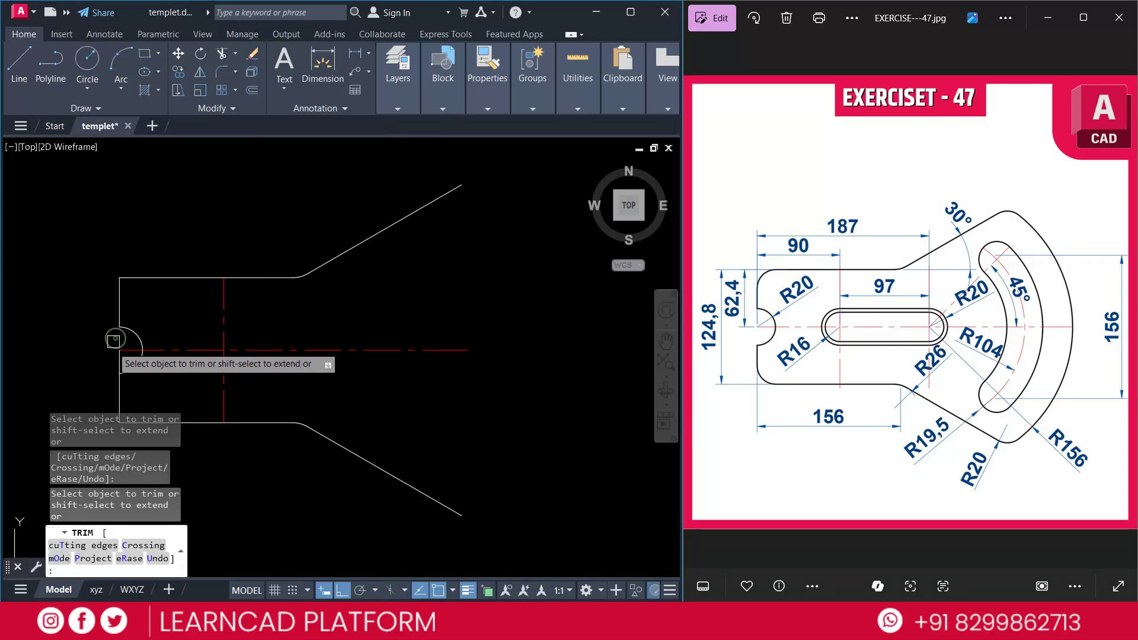
{"action": "key", "text": "Escape"}
{"action": "middle_click_drag", "start_coordinate": [229, 315], "coordinate": [221, 279]}
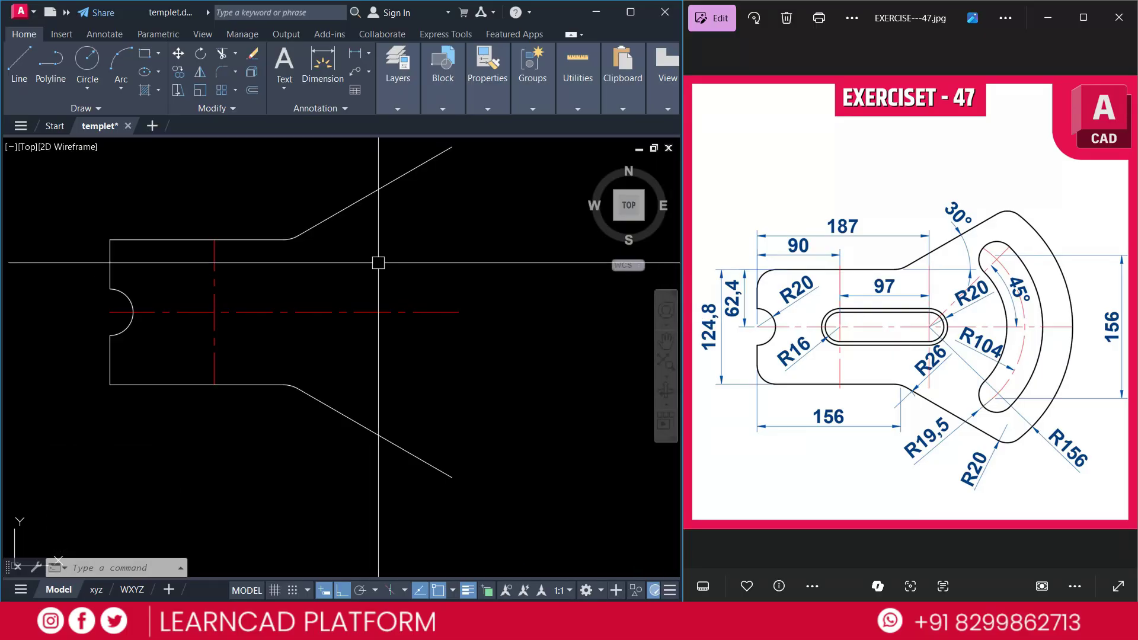
Fillet the top edge and upper arm line with radius 20
{"action": "type", "text": "f"}
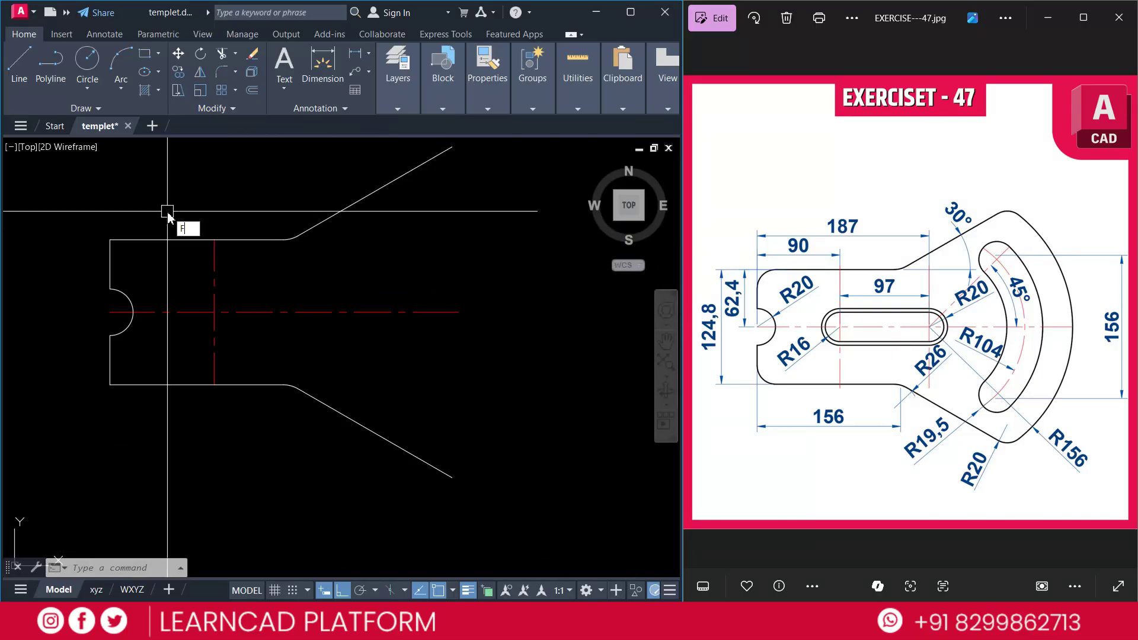
{"action": "key", "text": "Return"}
{"action": "type", "text": "r"}
{"action": "key", "text": "Return"}
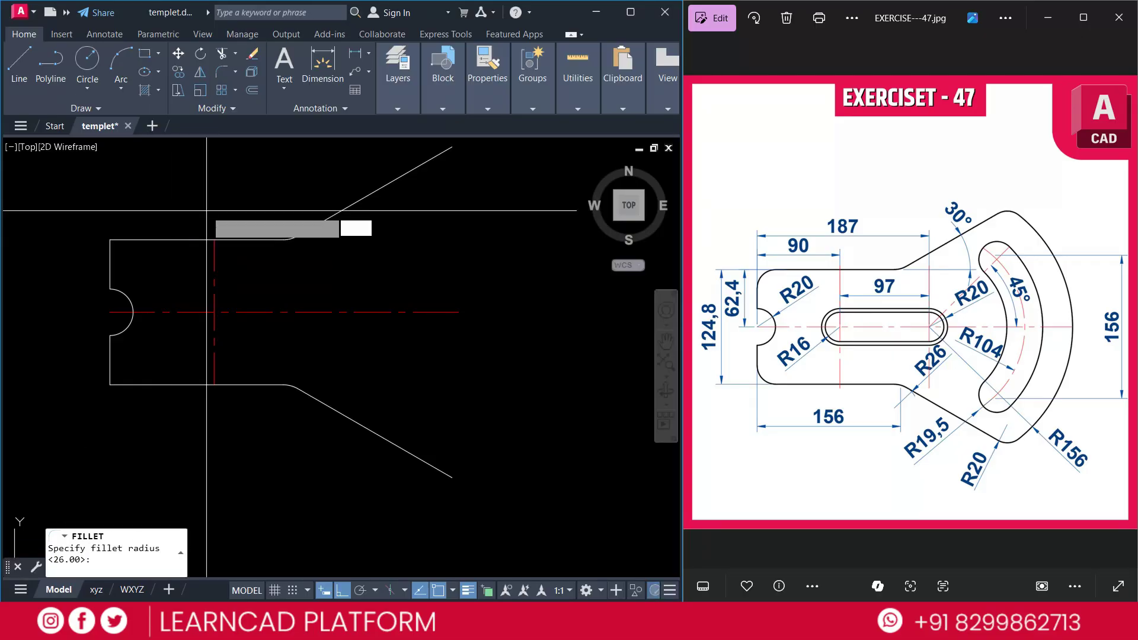
{"action": "type", "text": "20"}
{"action": "key", "text": "Return"}
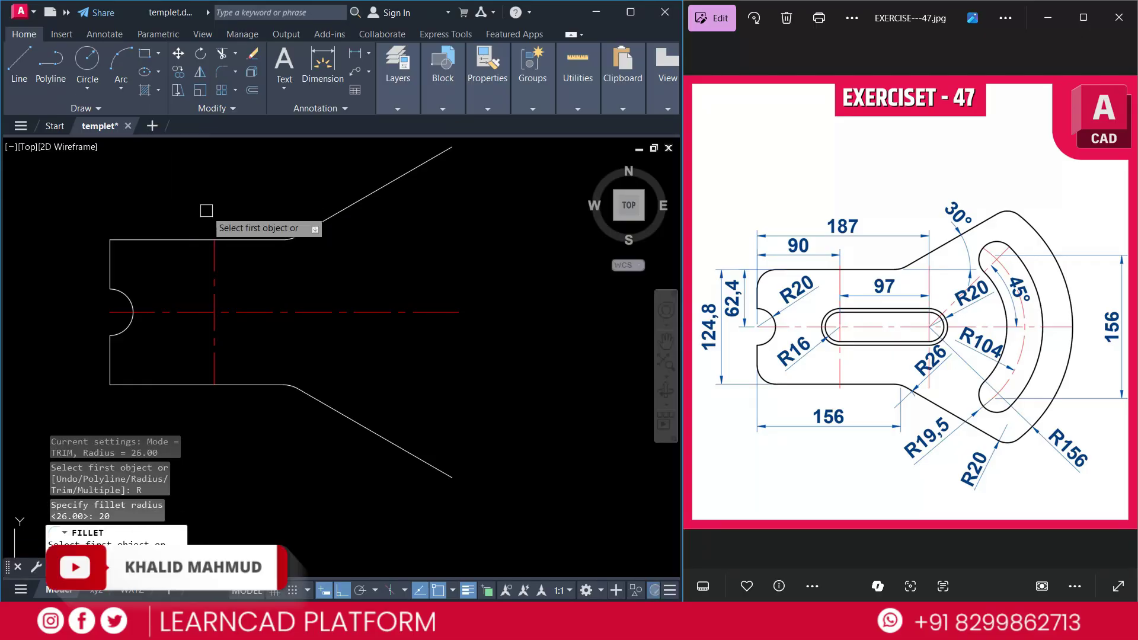
{"action": "left_click", "coordinate": [151, 238]}
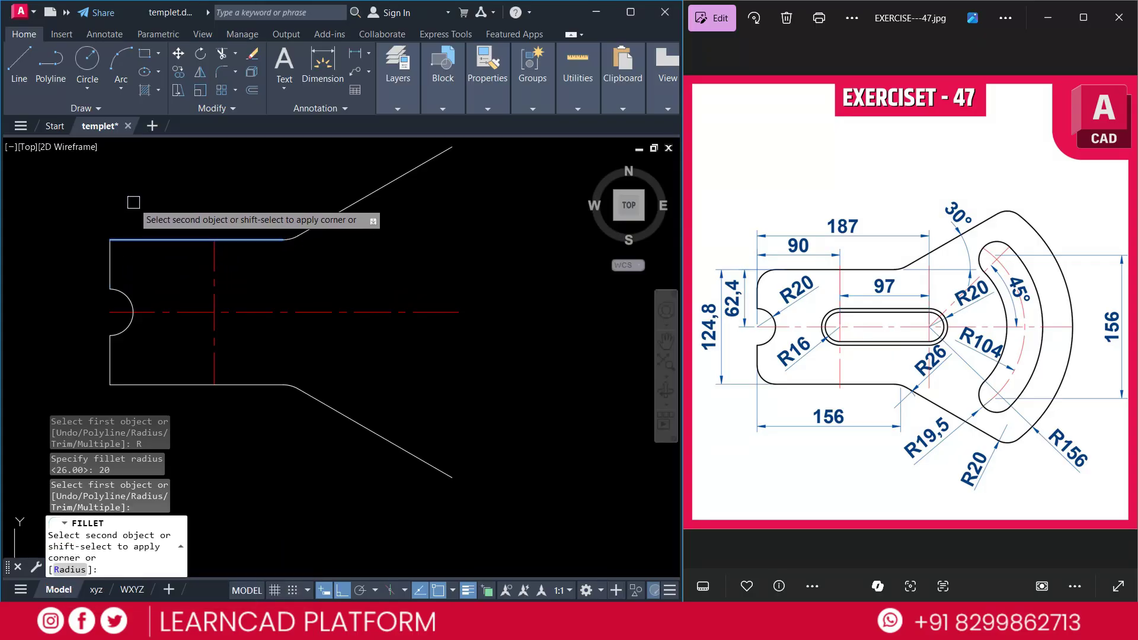
{"action": "left_click", "coordinate": [111, 249]}
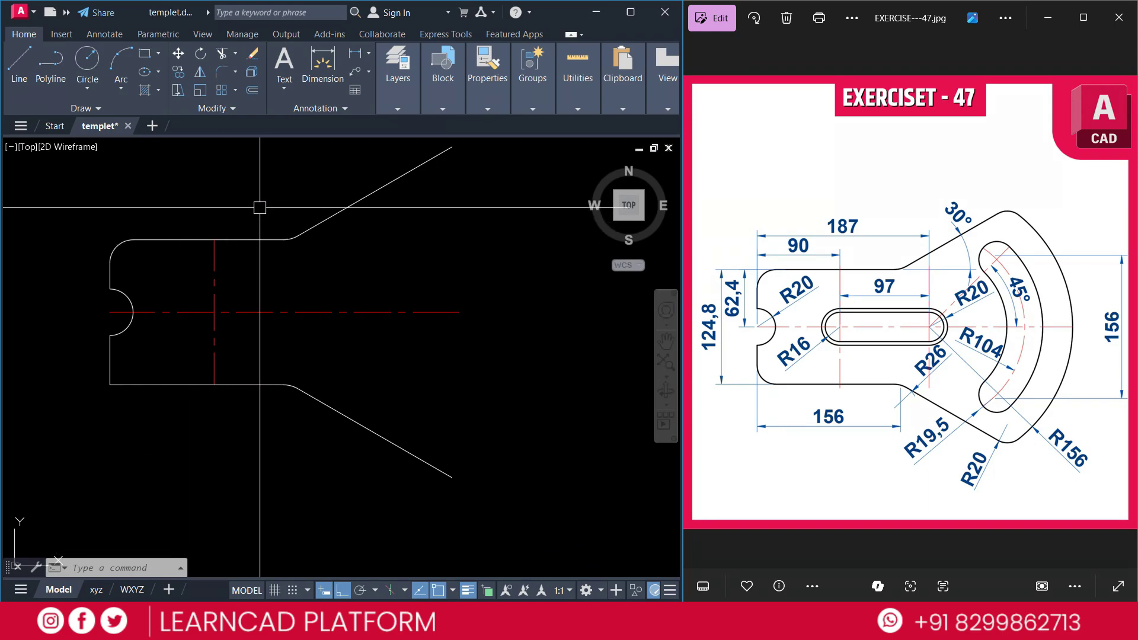
Fillet the bottom edge corner, keeping the radius at 20
{"action": "key", "text": "Return"}
{"action": "type", "text": "R"}
{"action": "key", "text": "Return"}
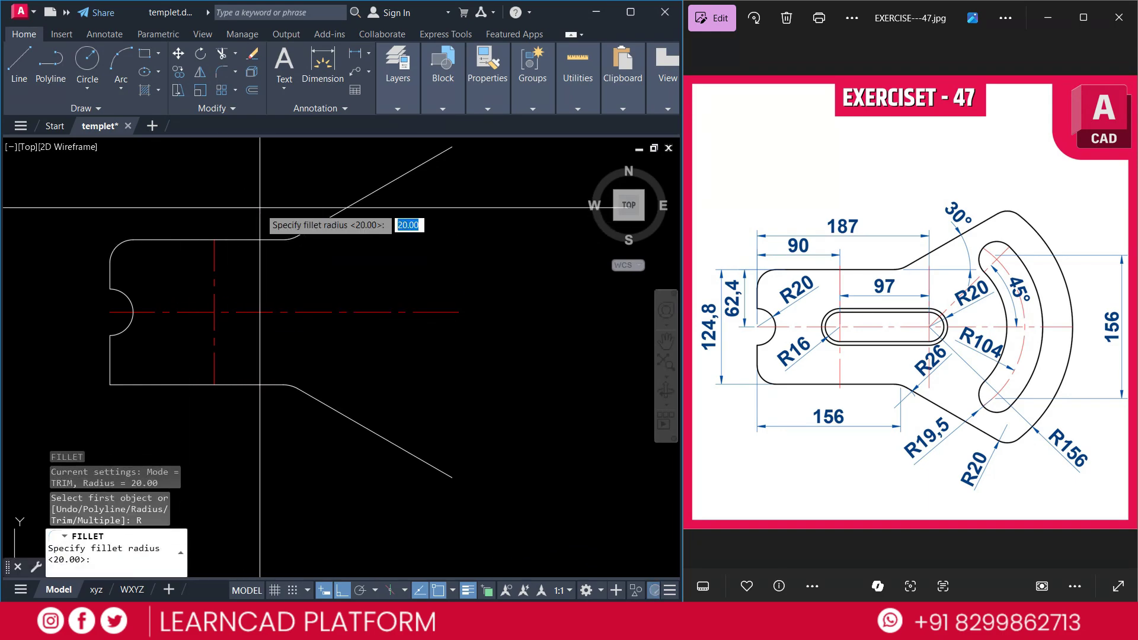
{"action": "key", "text": "Return"}
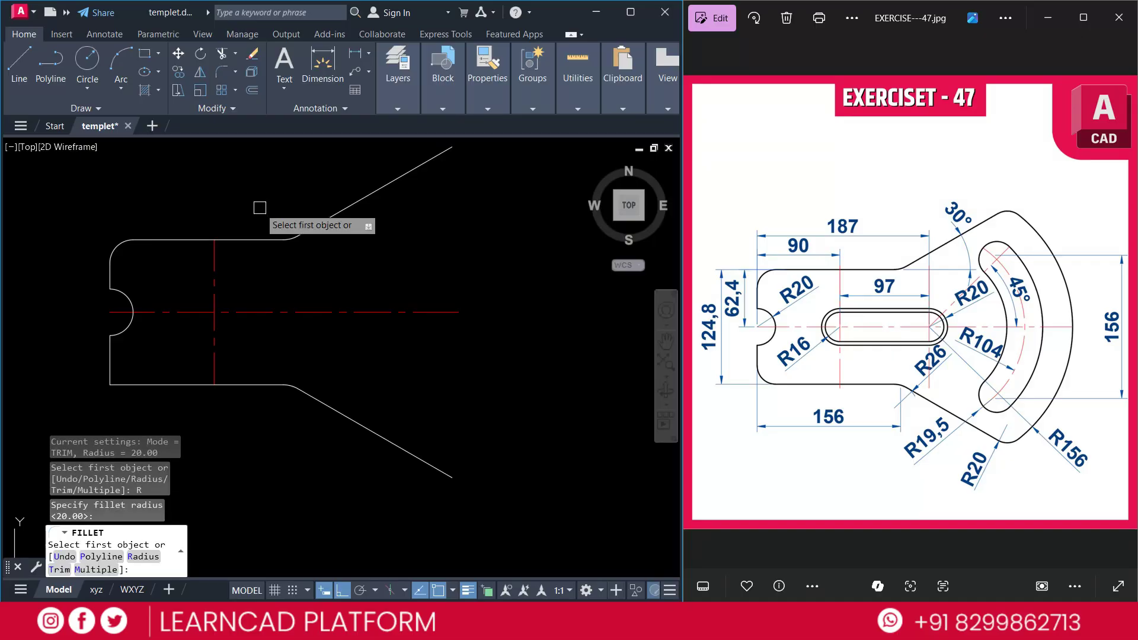
{"action": "left_click", "coordinate": [114, 366]}
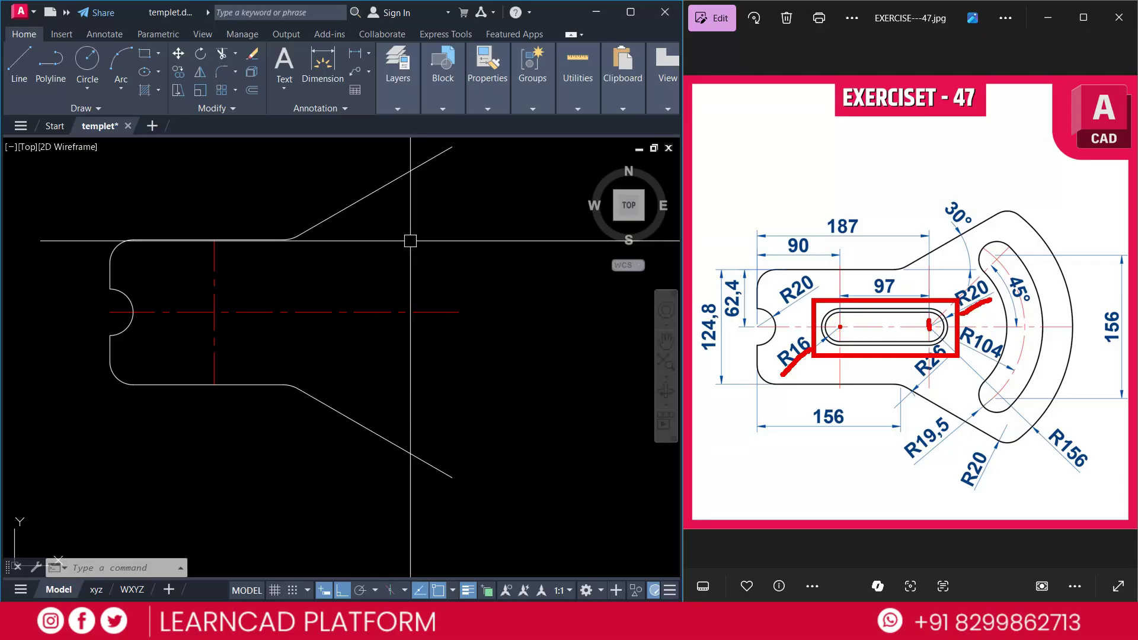
Draw concentric R20 and R16 circles at the left centreline intersection
{"action": "key", "text": "Escape"}
{"action": "key", "text": "Escape"}
{"action": "key", "text": "Escape"}
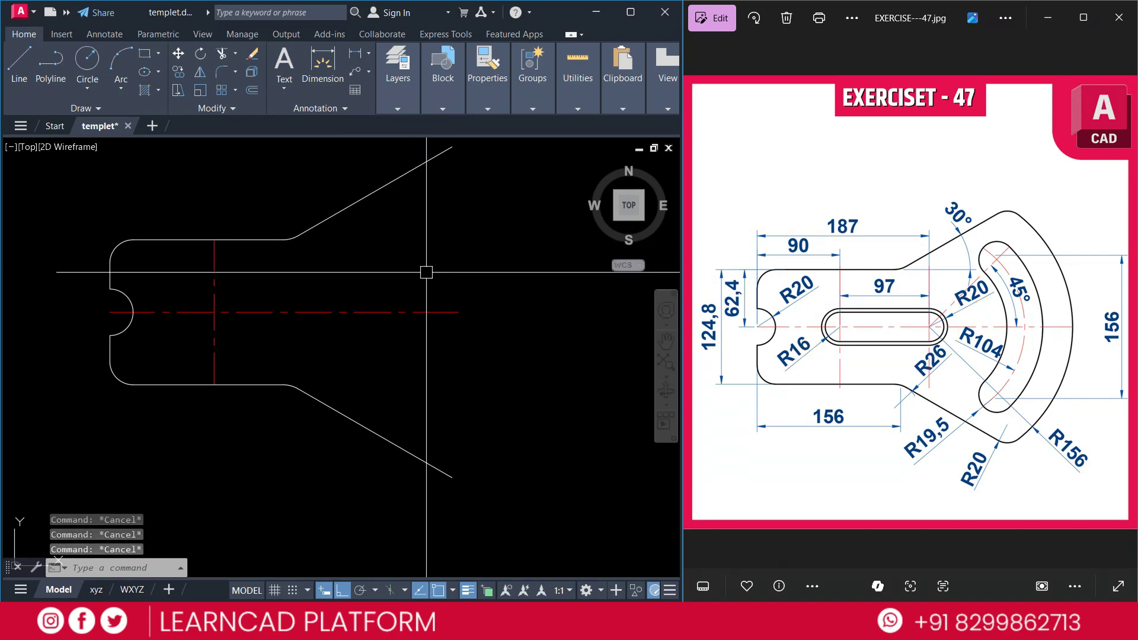
{"action": "type", "text": "c"}
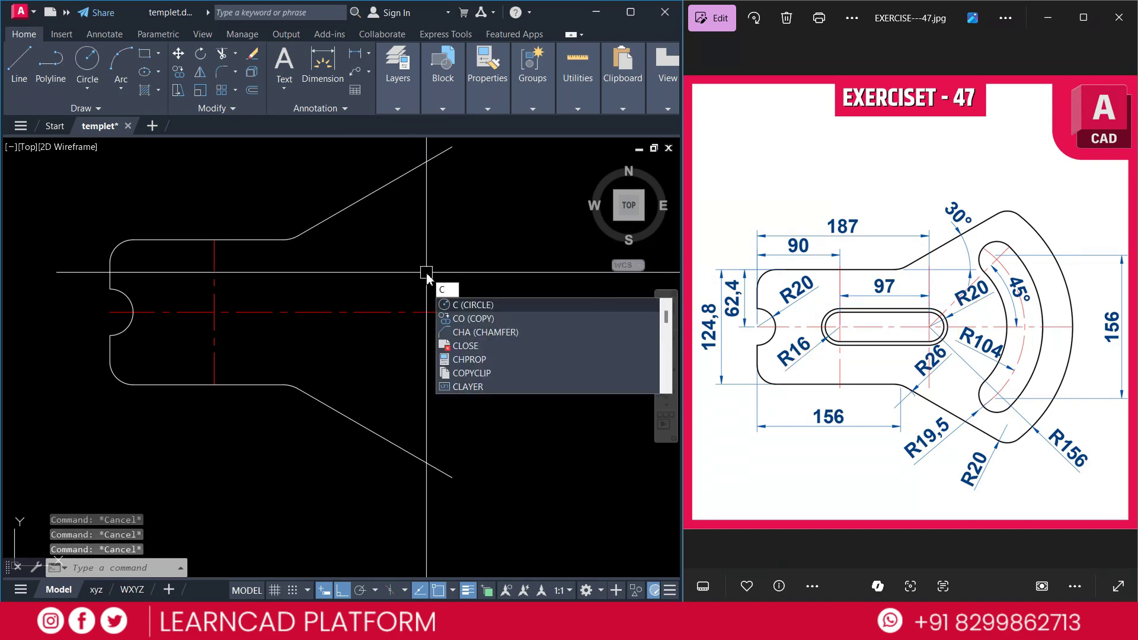
{"action": "key", "text": "Return"}
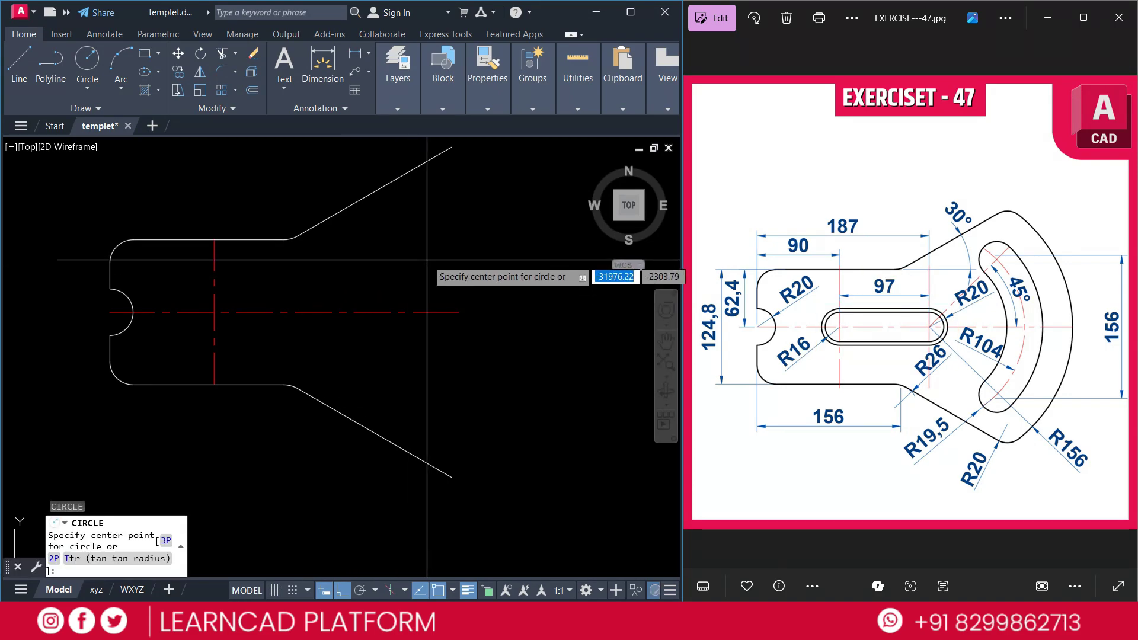
{"action": "left_click", "coordinate": [215, 313]}
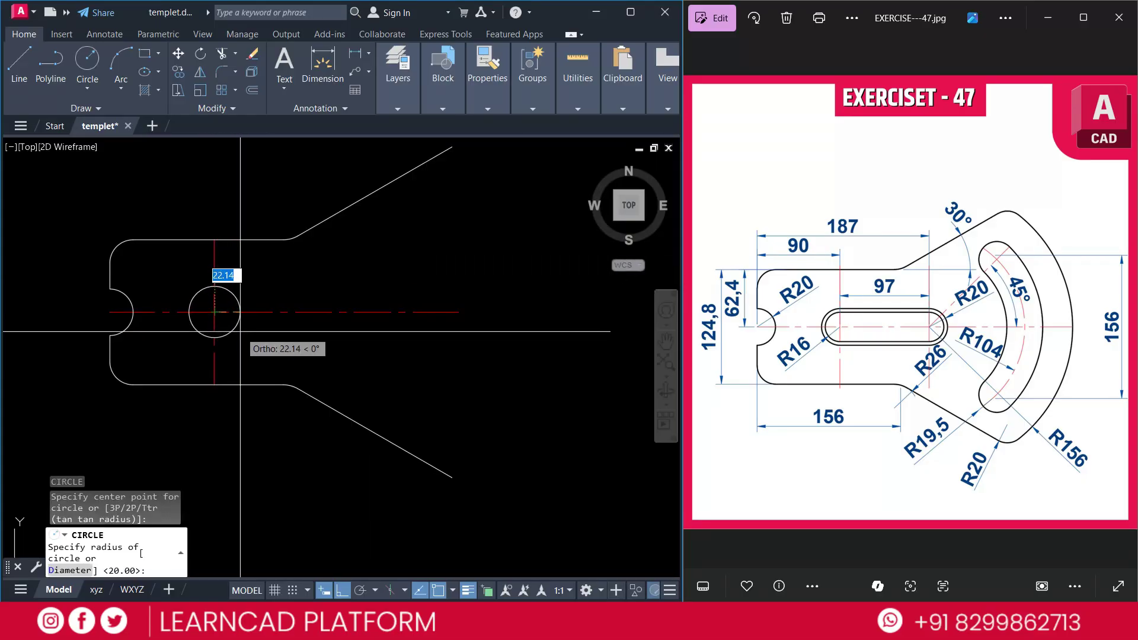
{"action": "type", "text": "20"}
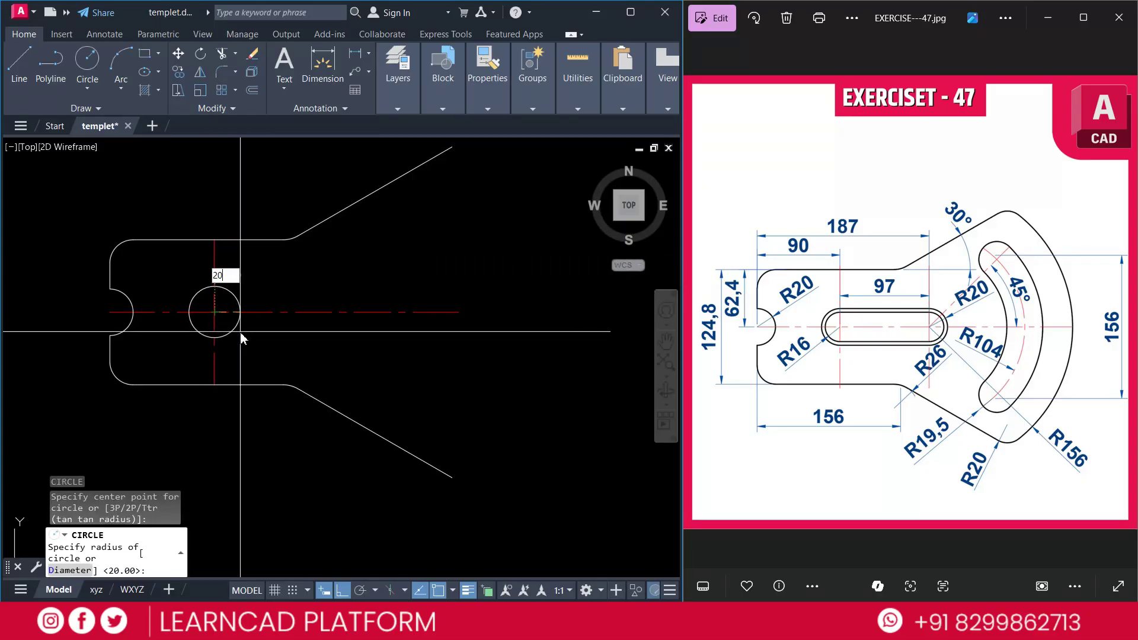
{"action": "key", "text": "Return"}
{"action": "key", "text": "Return"}
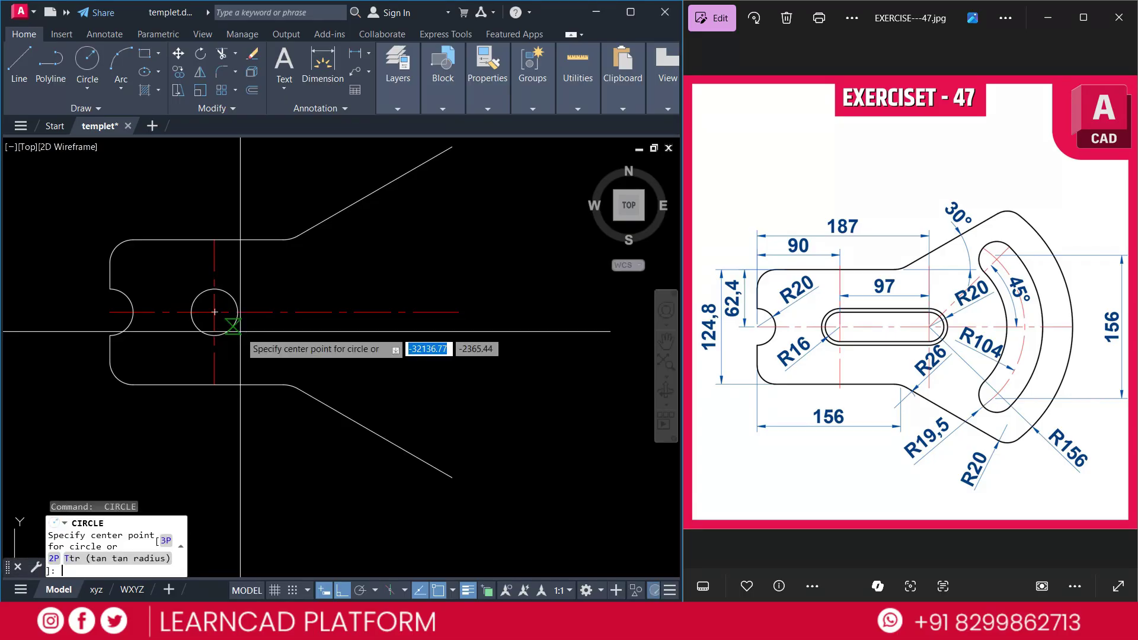
{"action": "left_click", "coordinate": [215, 311]}
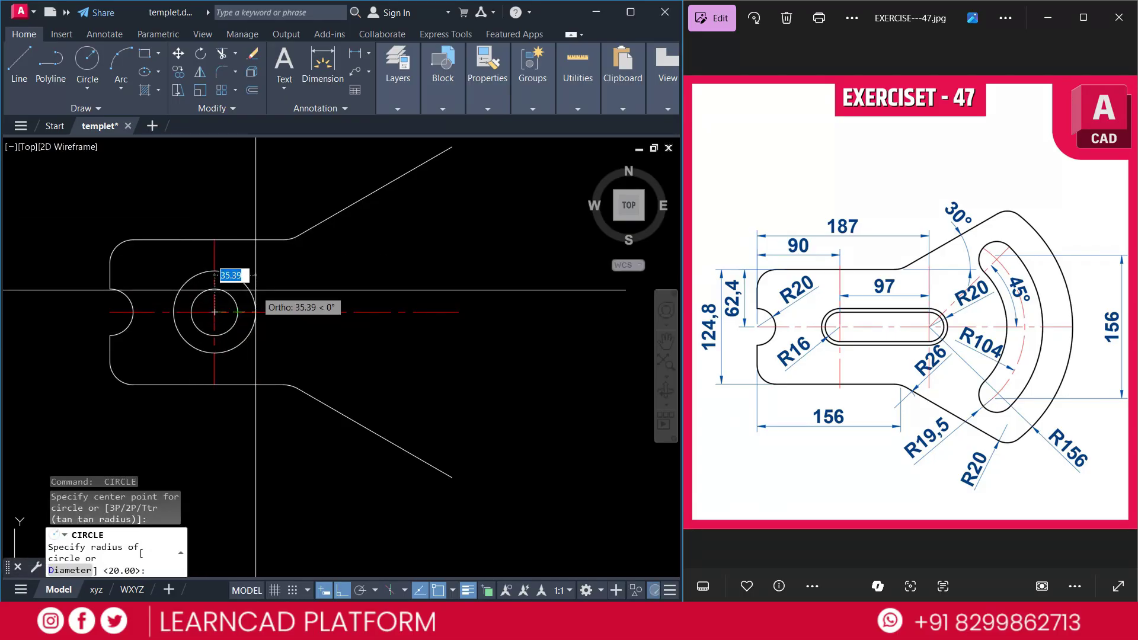
{"action": "type", "text": "16"}
{"action": "key", "text": "Return"}
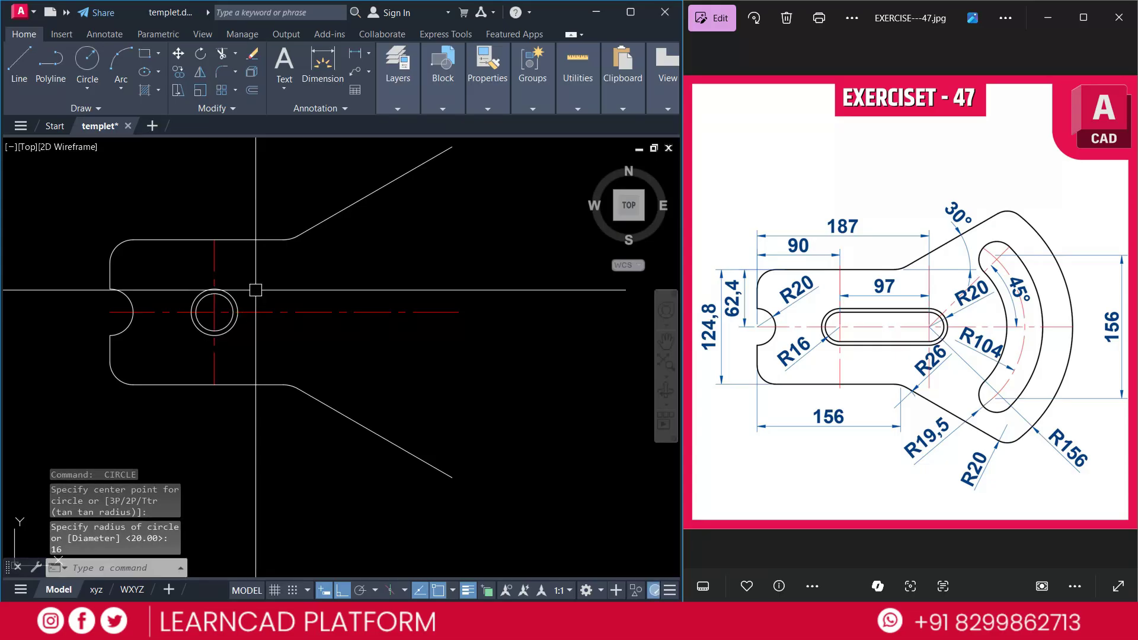
Select both concentric circles and begin copying them with CO
{"action": "left_click", "coordinate": [190, 274]}
{"action": "left_click", "coordinate": [272, 356]}
{"action": "left_click", "coordinate": [332, 257]}
{"action": "type", "text": "co"}
{"action": "key", "text": "Return"}
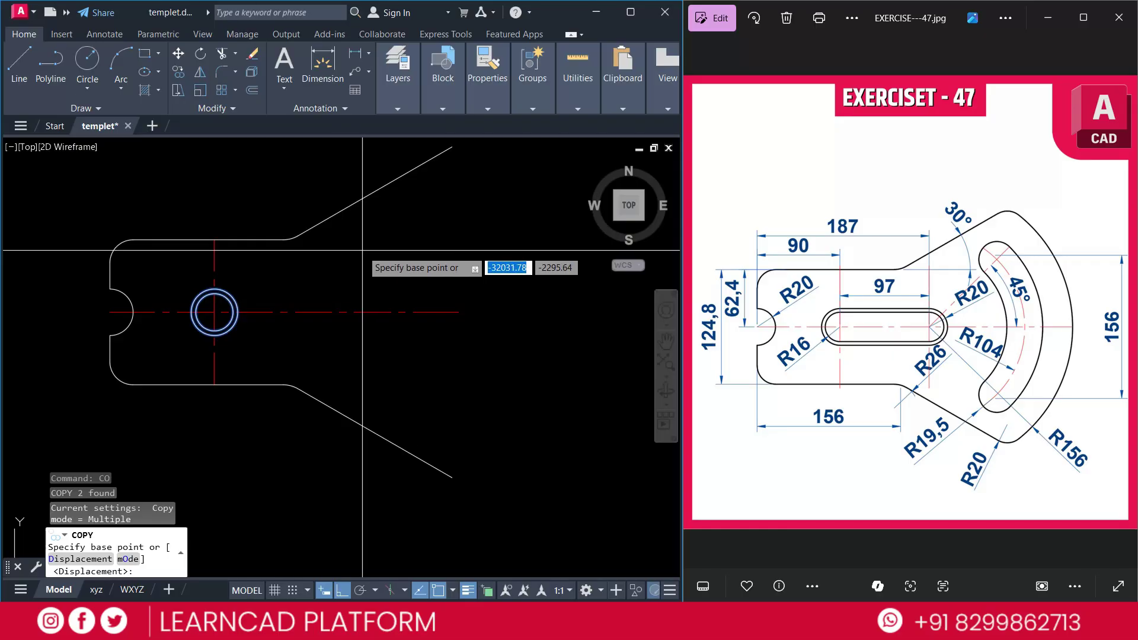
Copy the R20/R16 circle pair 97 units to the right
{"action": "left_click", "coordinate": [363, 249]}
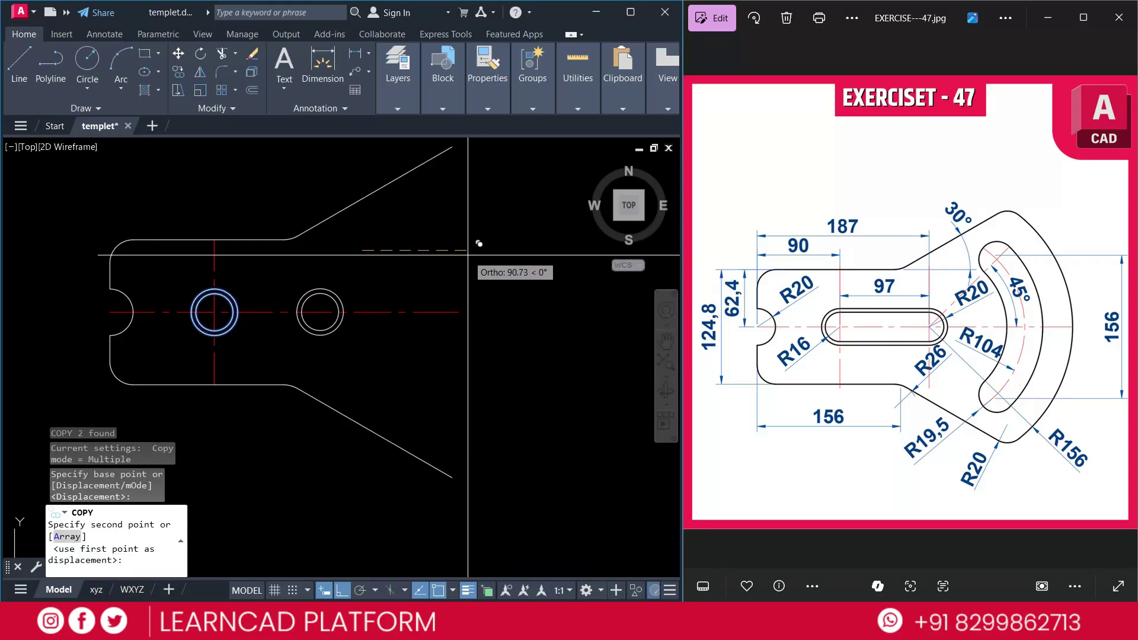
{"action": "type", "text": "97"}
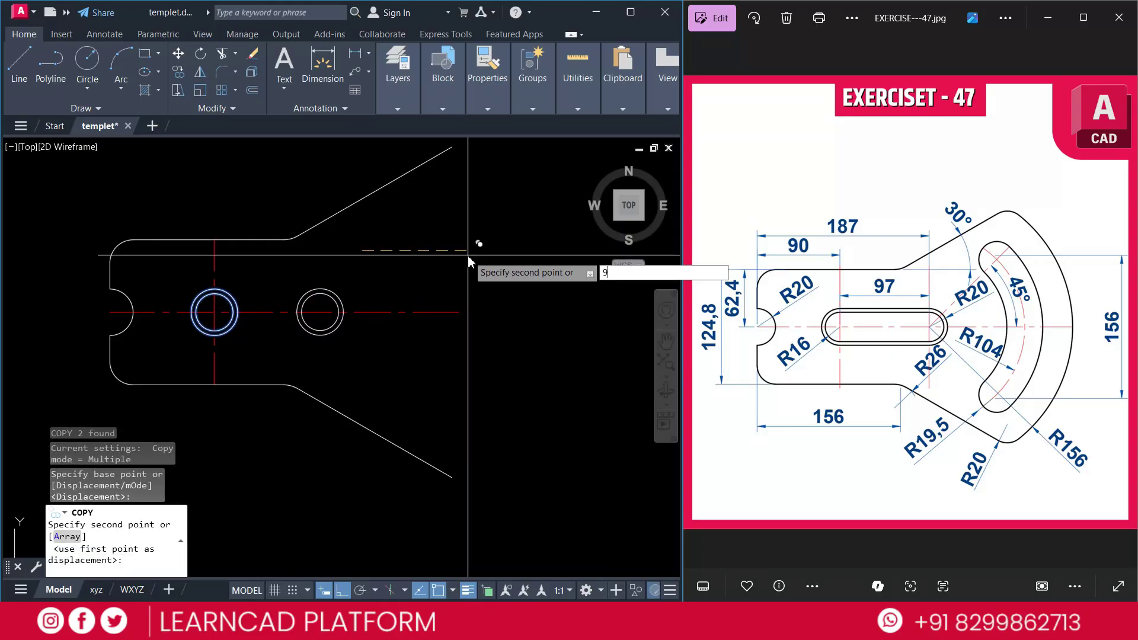
{"action": "key", "text": "Return"}
{"action": "key", "text": "Escape"}
{"action": "key", "text": "Escape"}
{"action": "key", "text": "Escape"}
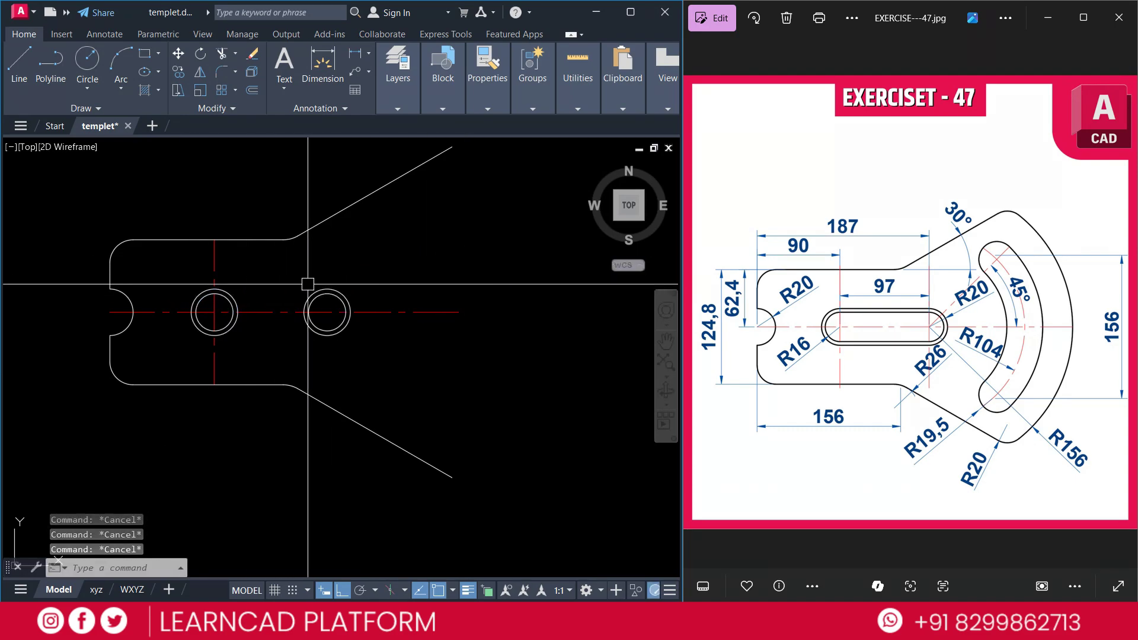
Draw the top connecting lines between the two circle pairs
{"action": "type", "text": "l"}
{"action": "key", "text": "Return"}
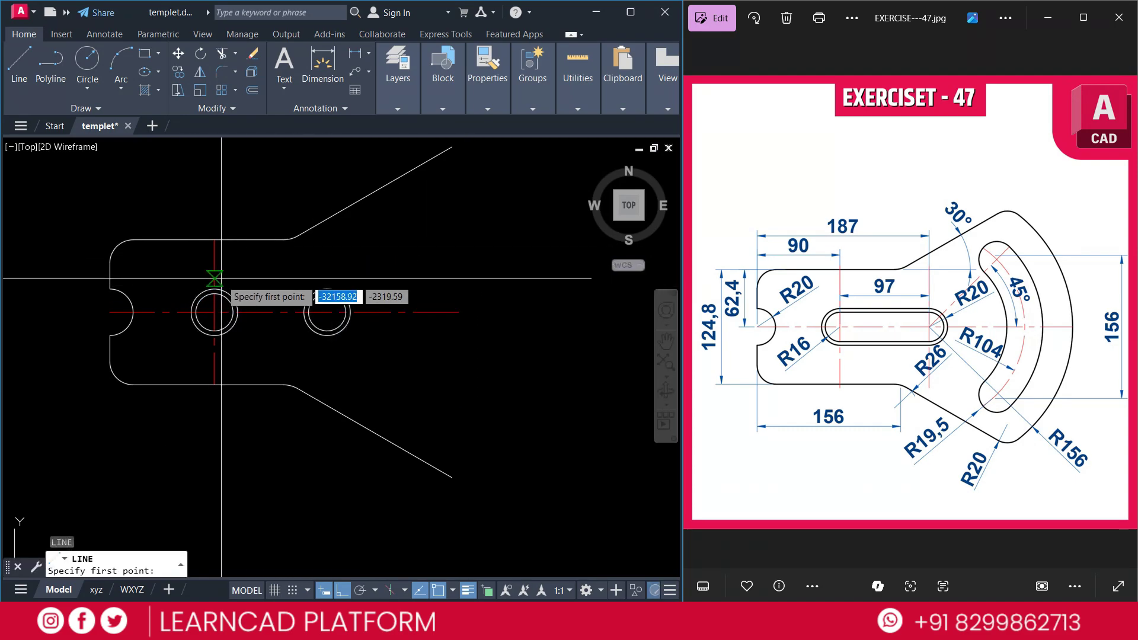
{"action": "left_click", "coordinate": [215, 312]}
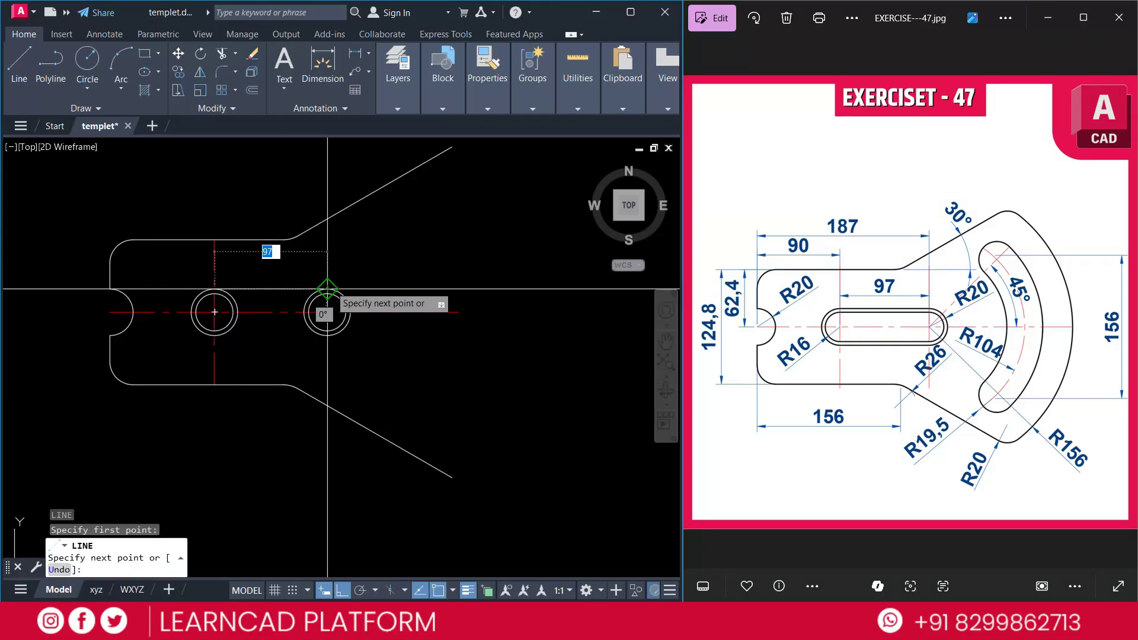
{"action": "left_click", "coordinate": [327, 289]}
{"action": "key", "text": "Escape"}
{"action": "key", "text": "Return"}
{"action": "left_click", "coordinate": [215, 289]}
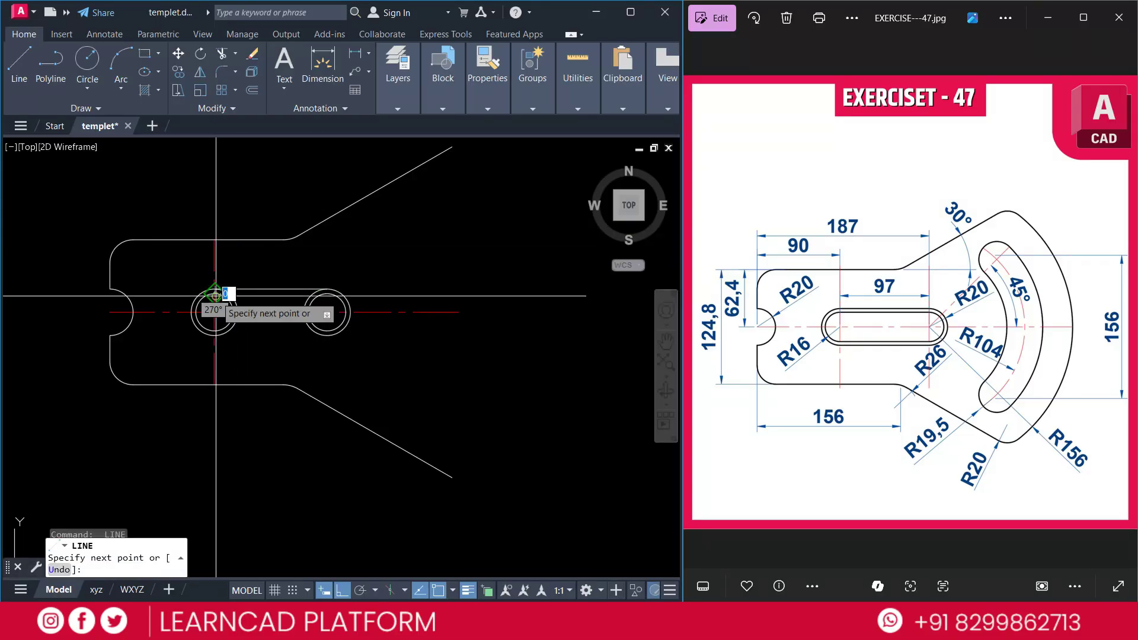
{"action": "key", "text": "Escape"}
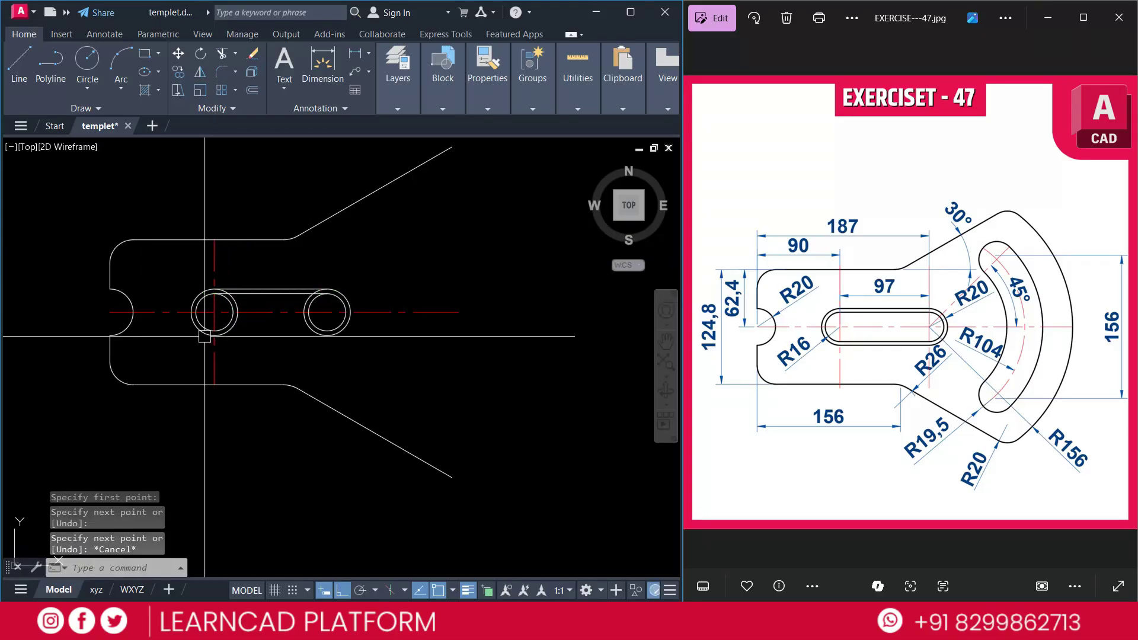
Mirror the top lines about the horizontal centreline, keeping the originals
{"action": "left_click", "coordinate": [172, 272]}
{"action": "left_click", "coordinate": [360, 297]}
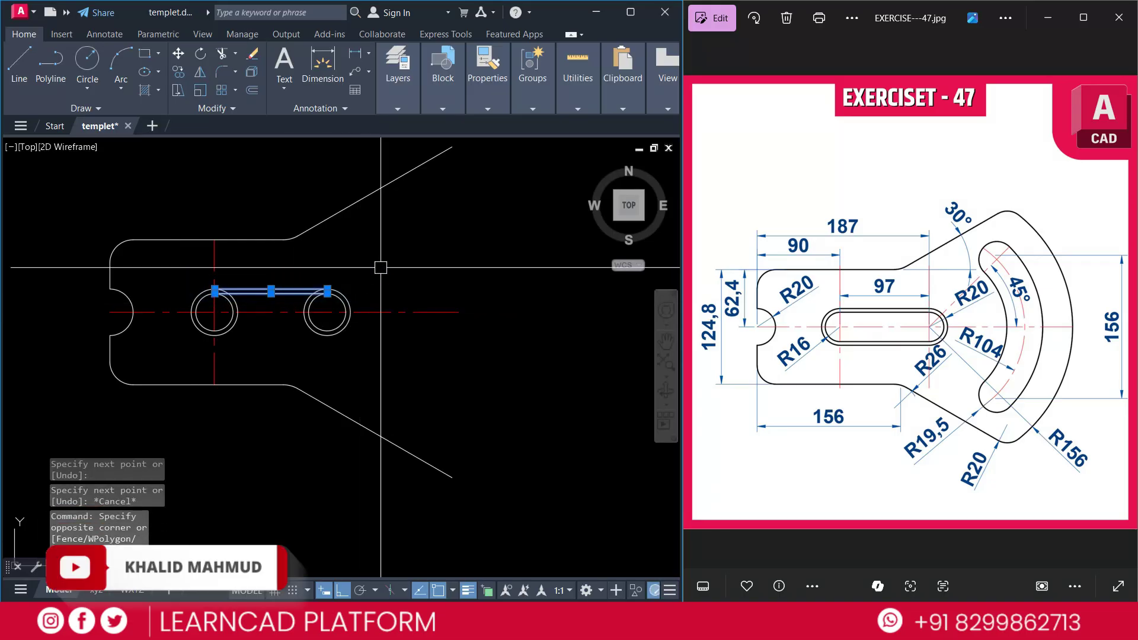
{"action": "type", "text": "MI"}
{"action": "key", "text": "Return"}
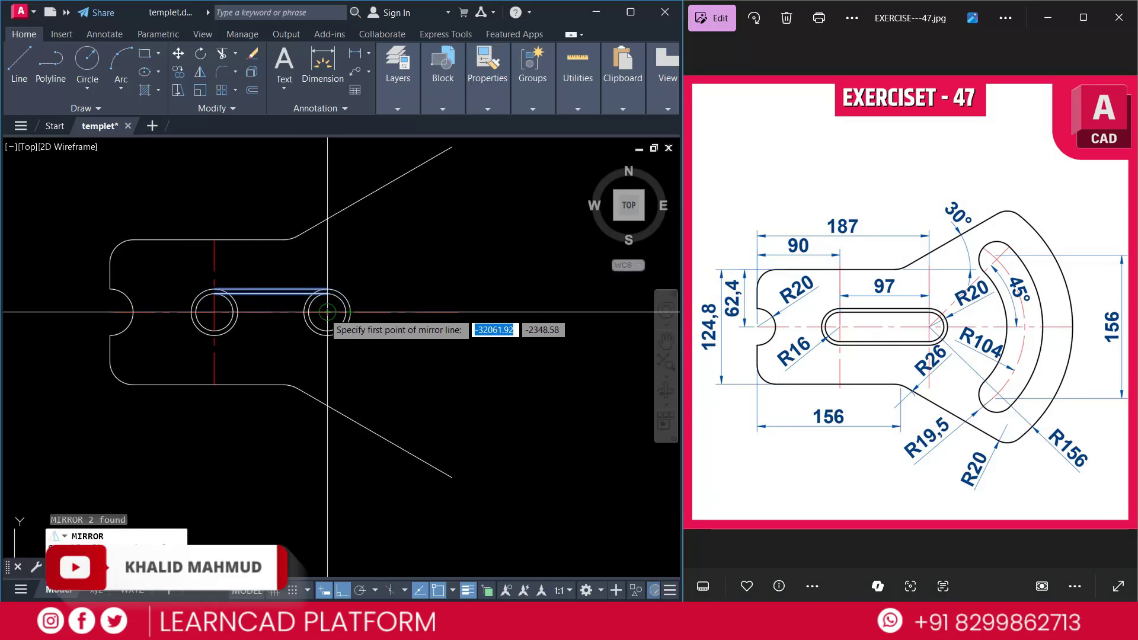
{"action": "left_click", "coordinate": [324, 313]}
{"action": "left_click", "coordinate": [464, 326]}
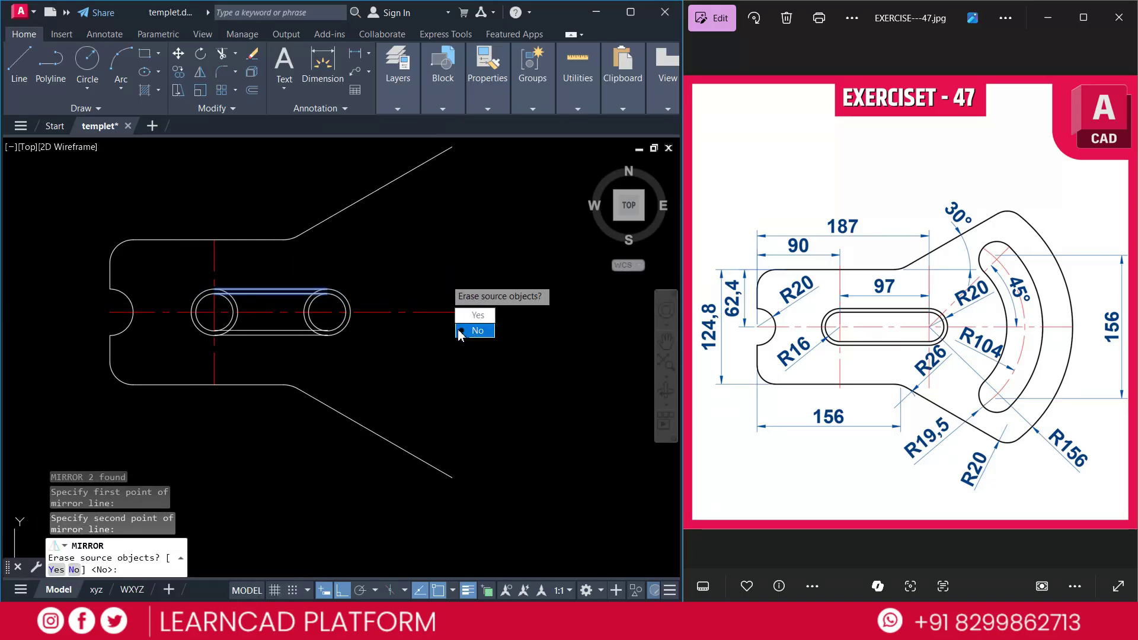
{"action": "key", "text": "Return"}
{"action": "key", "text": "Escape"}
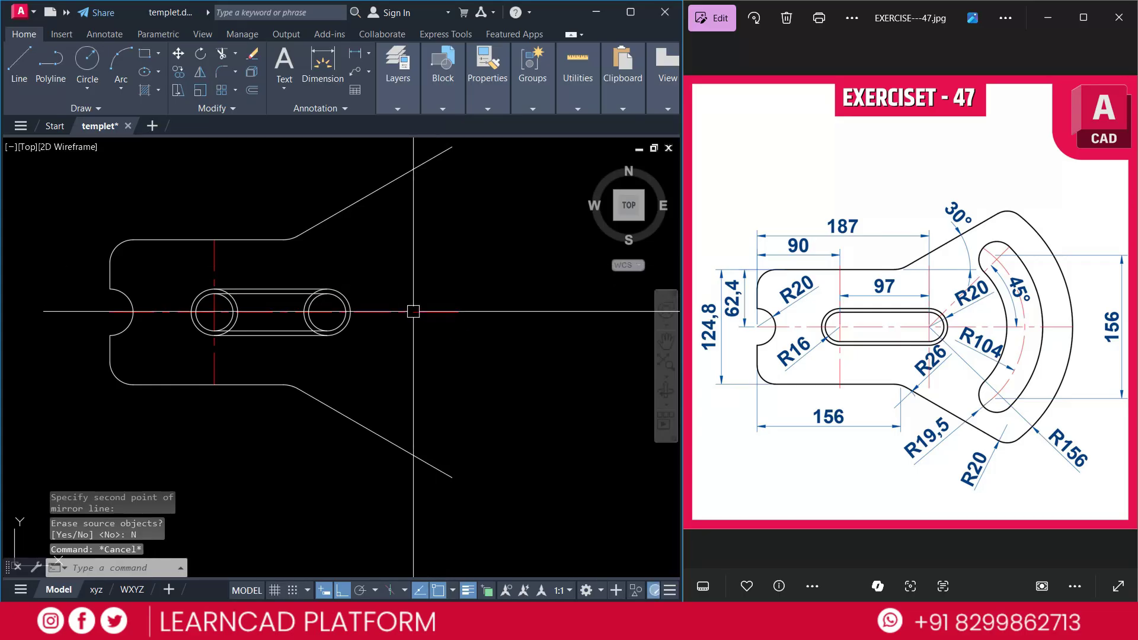
{"action": "scroll", "coordinate": [210, 324], "scroll_direction": "up", "scroll_amount": 4}
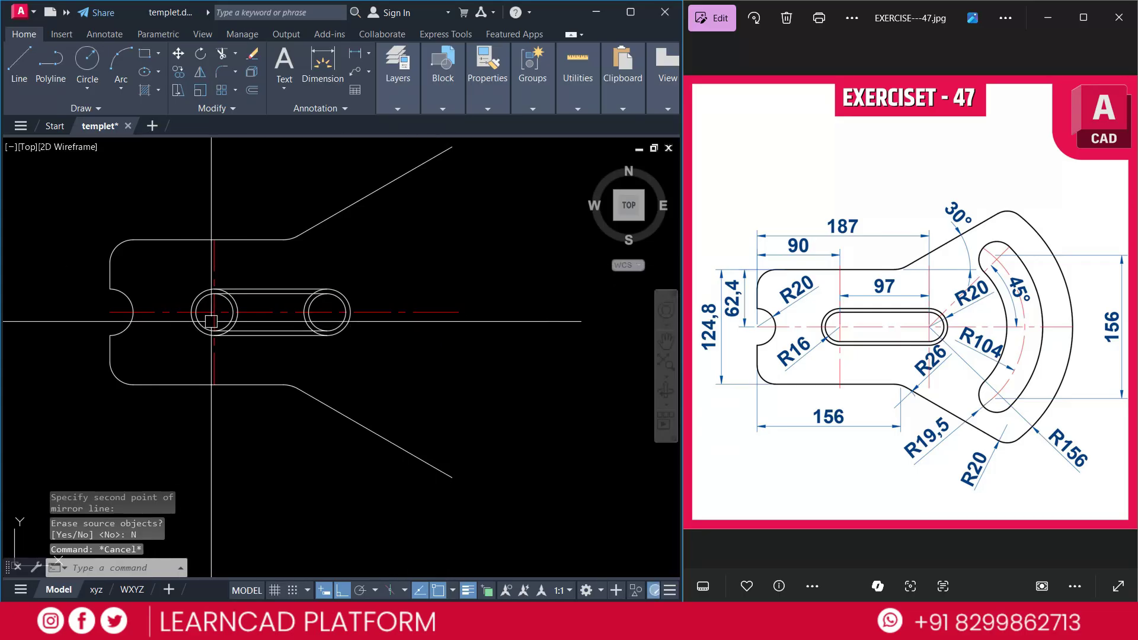
Trim the left circle's arc inside the slot, using the slot lines as cutting edges
{"action": "type", "text": "TR"}
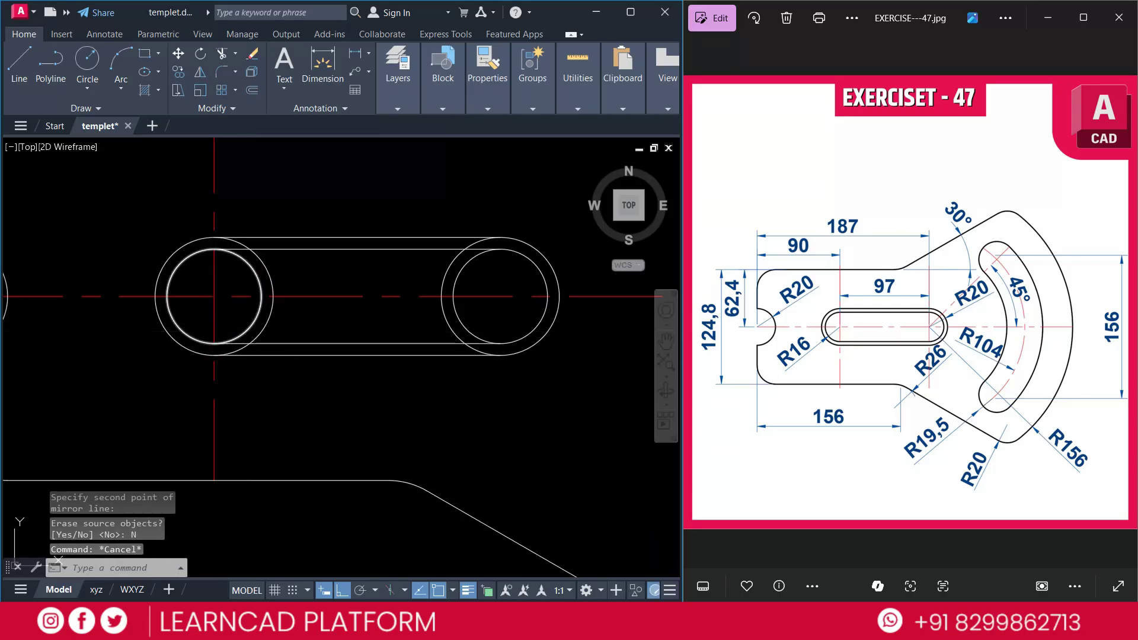
{"action": "key", "text": "Return"}
{"action": "type", "text": "T"}
{"action": "key", "text": "Return"}
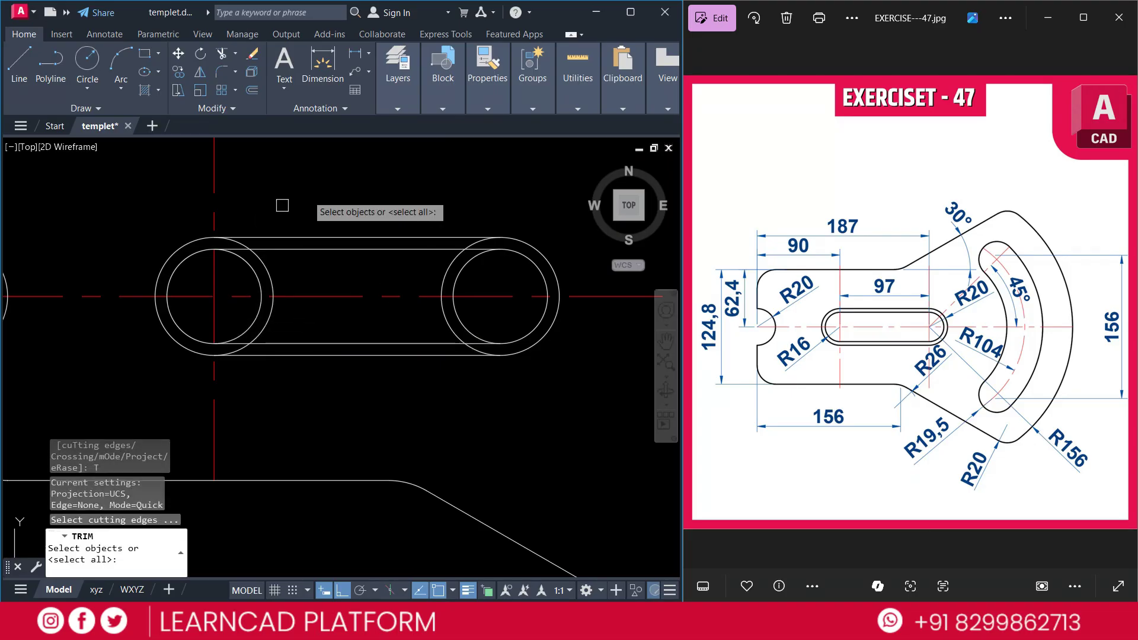
{"action": "left_click", "coordinate": [344, 237]}
{"action": "left_click", "coordinate": [291, 358]}
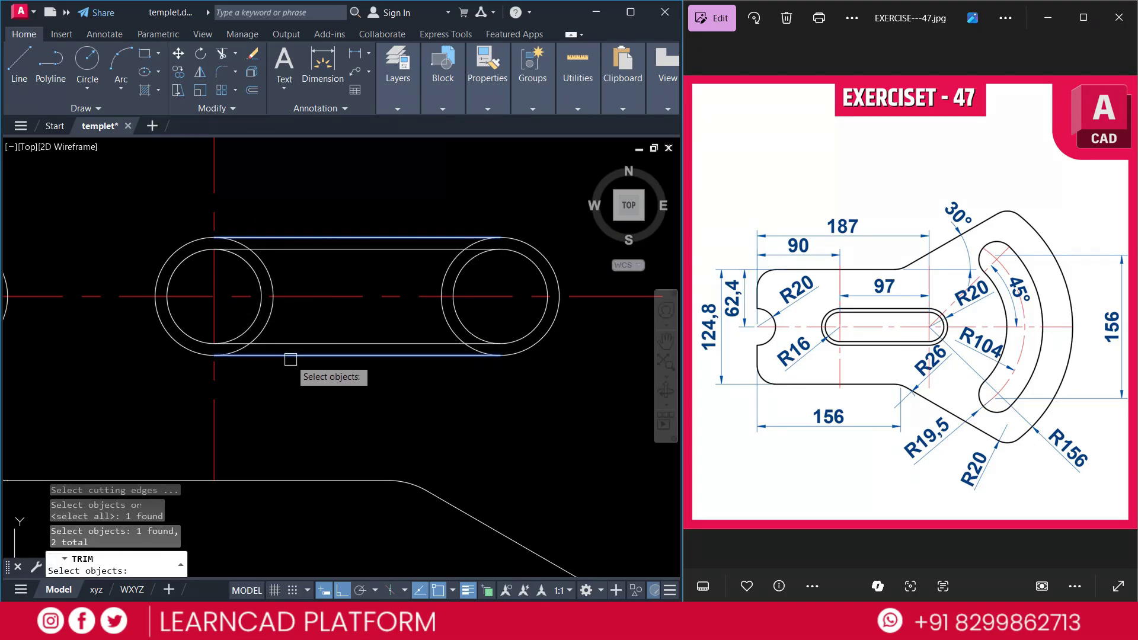
{"action": "key", "text": "Return"}
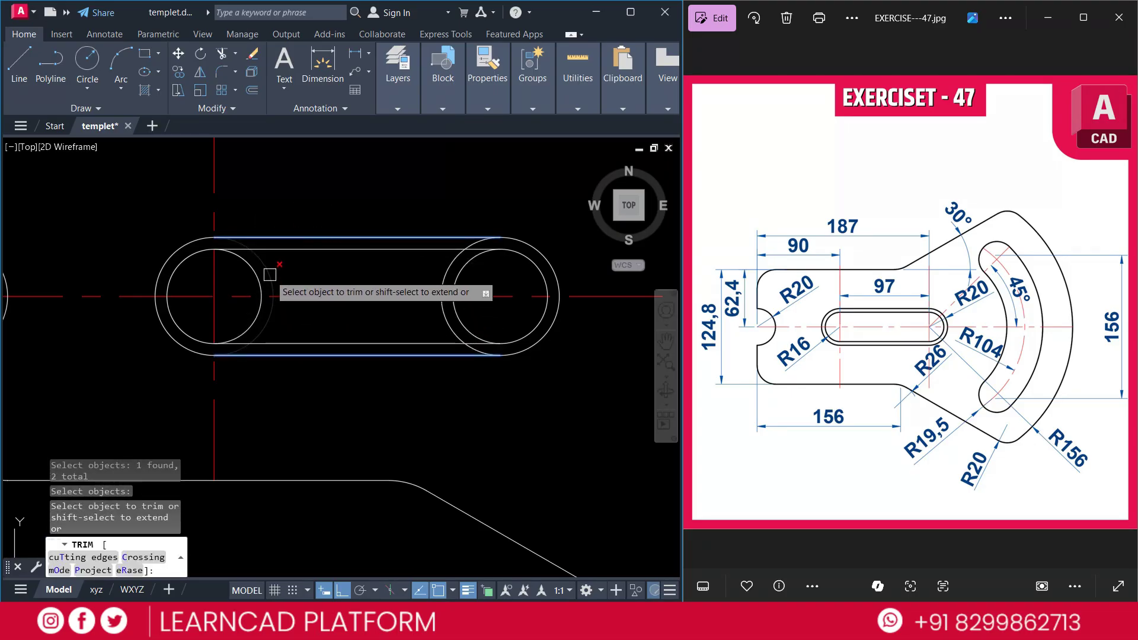
{"action": "left_click", "coordinate": [270, 272]}
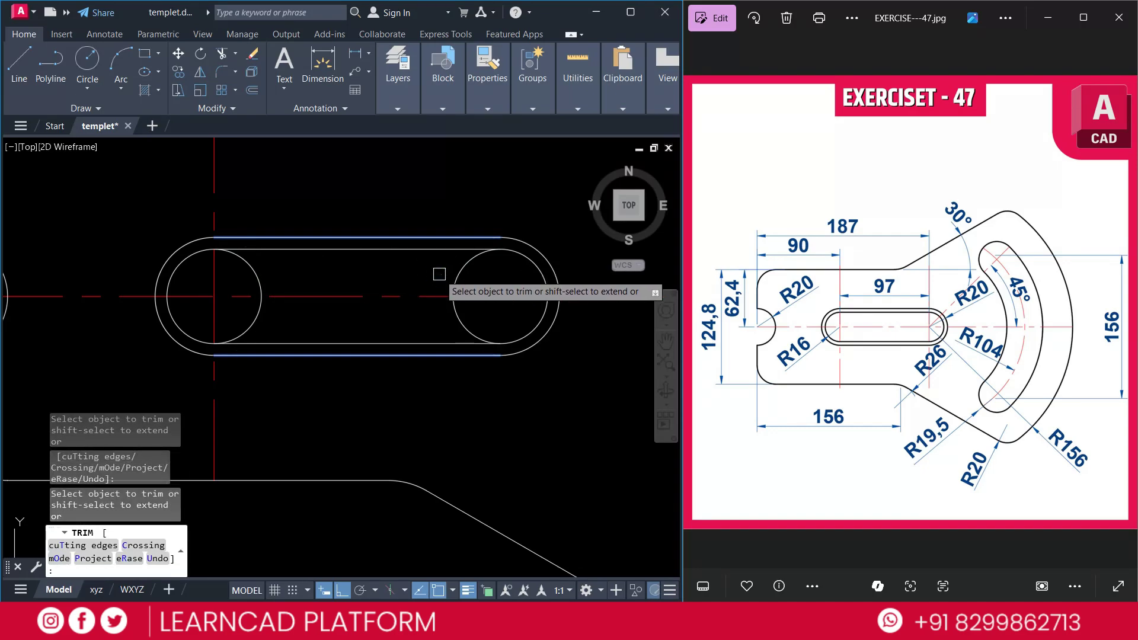
{"action": "key", "text": "Escape"}
Trim the left and right inner circle arcs inside the slot, then window-select the slot
{"action": "type", "text": "T"}
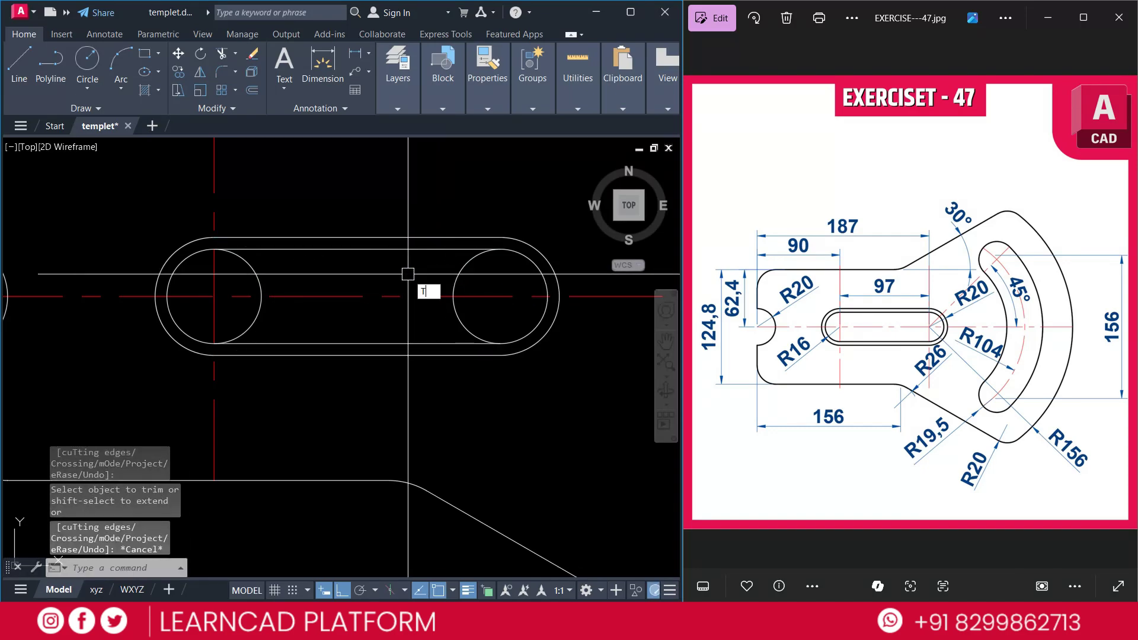
{"action": "key", "text": "Return"}
{"action": "type", "text": "T"}
{"action": "key", "text": "Return"}
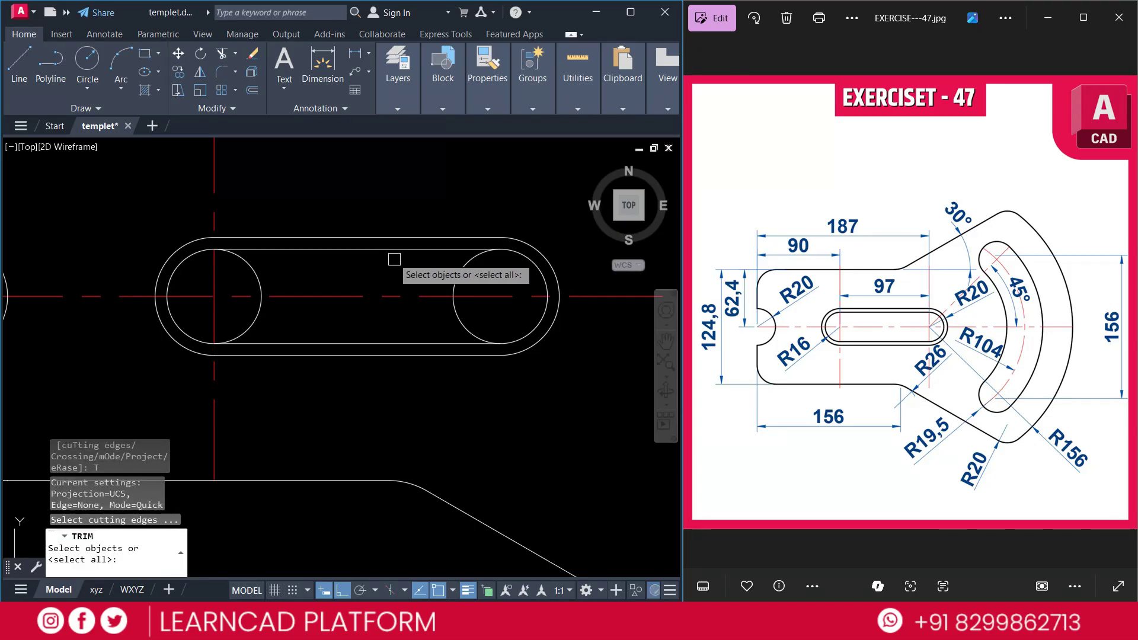
{"action": "left_click", "coordinate": [365, 343]}
{"action": "left_click", "coordinate": [365, 342]}
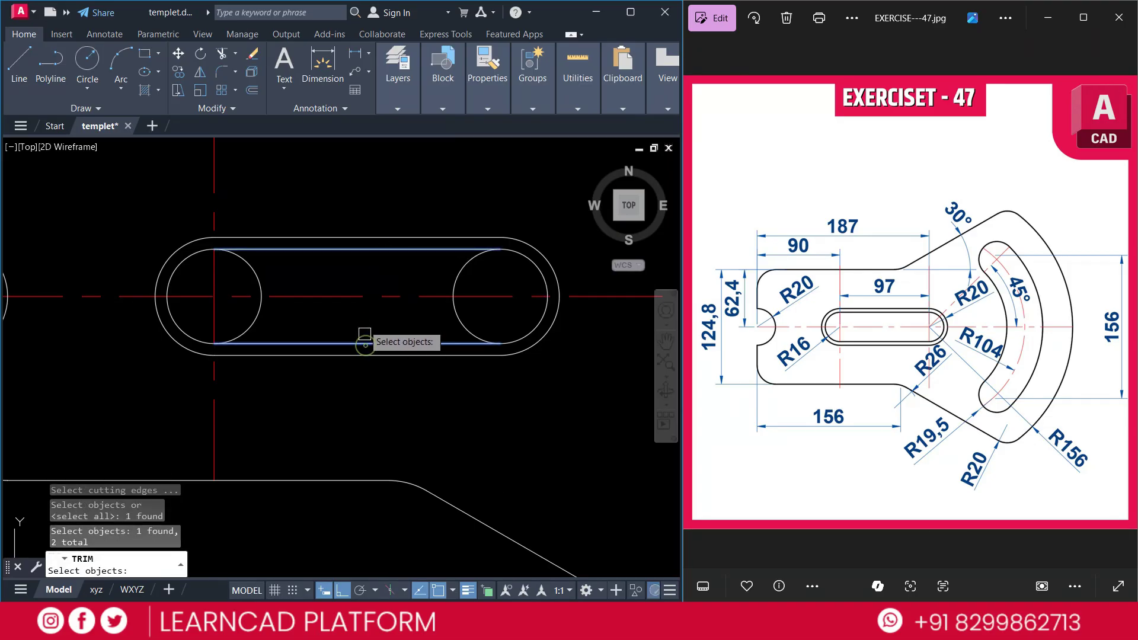
{"action": "key", "text": "Return"}
{"action": "left_click", "coordinate": [246, 270]}
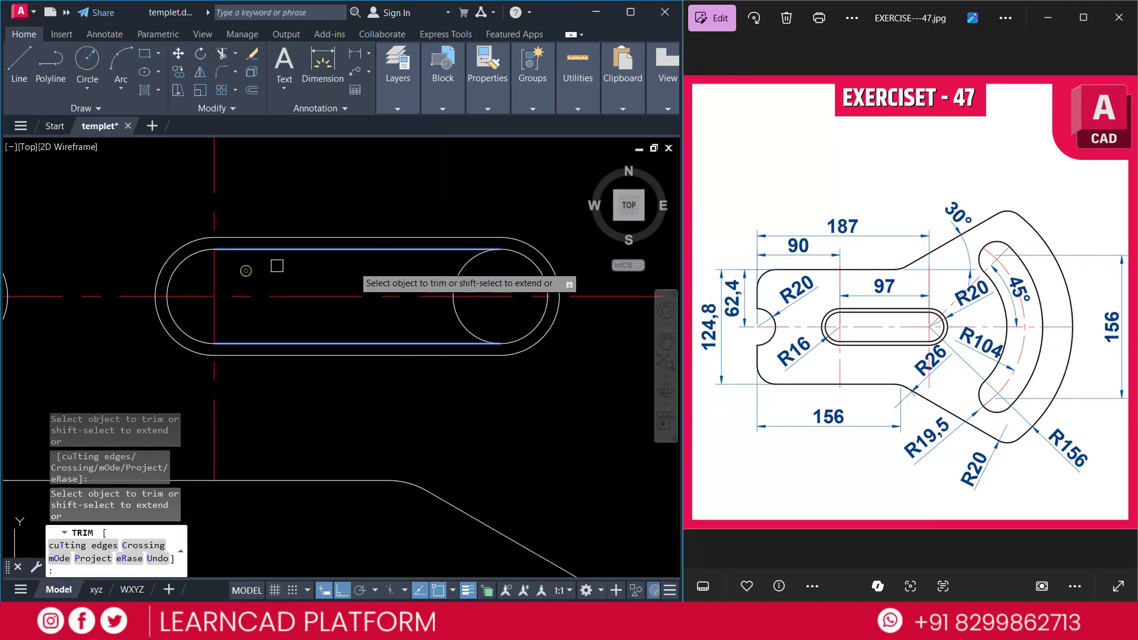
{"action": "left_click", "coordinate": [461, 274]}
{"action": "key", "text": "Return"}
{"action": "key", "text": "Return"}
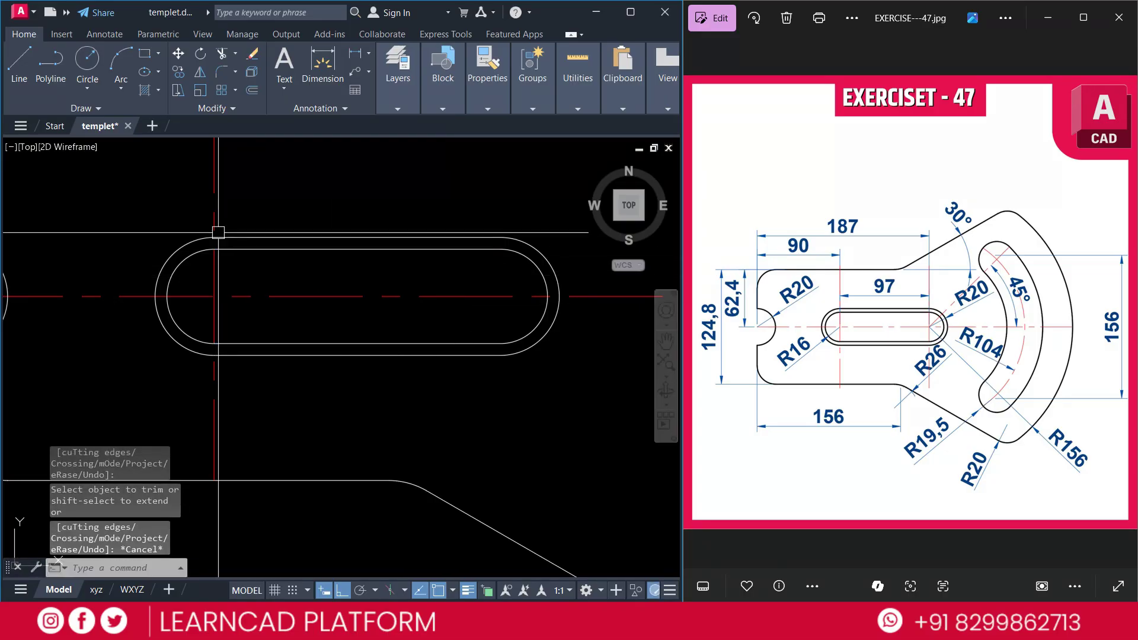
{"action": "key", "text": "Escape"}
{"action": "left_click", "coordinate": [92, 206]}
{"action": "left_click", "coordinate": [571, 374]}
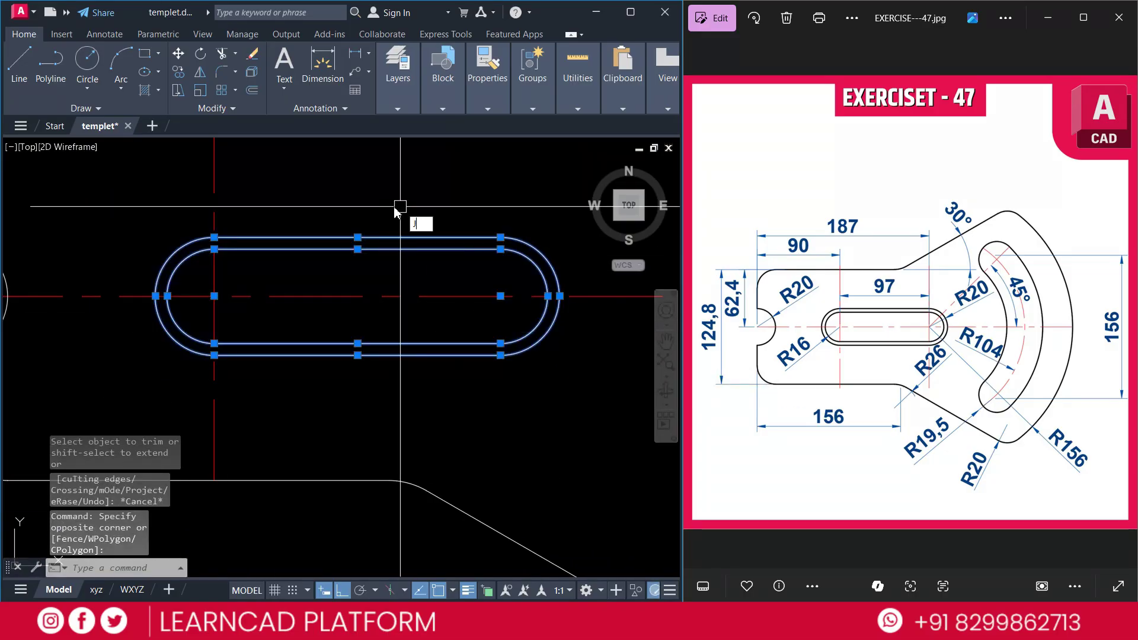
Join the eight slot lines and arcs into two closed polylines
{"action": "type", "text": "j"}
{"action": "key", "text": "Return"}
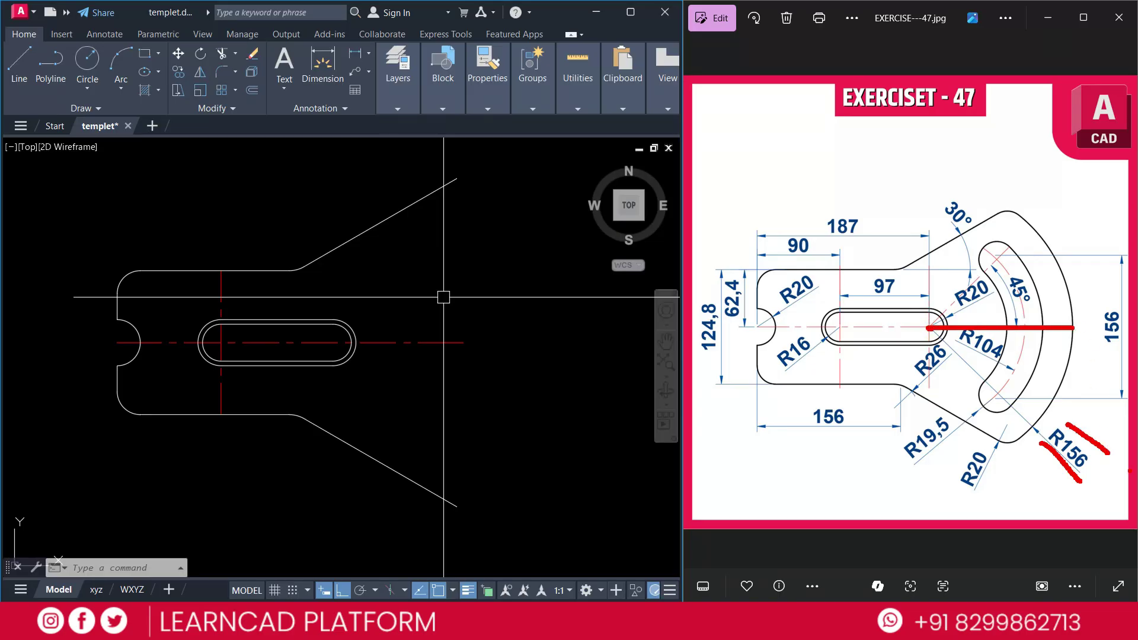
{"action": "key", "text": "Escape"}
{"action": "key", "text": "Escape"}
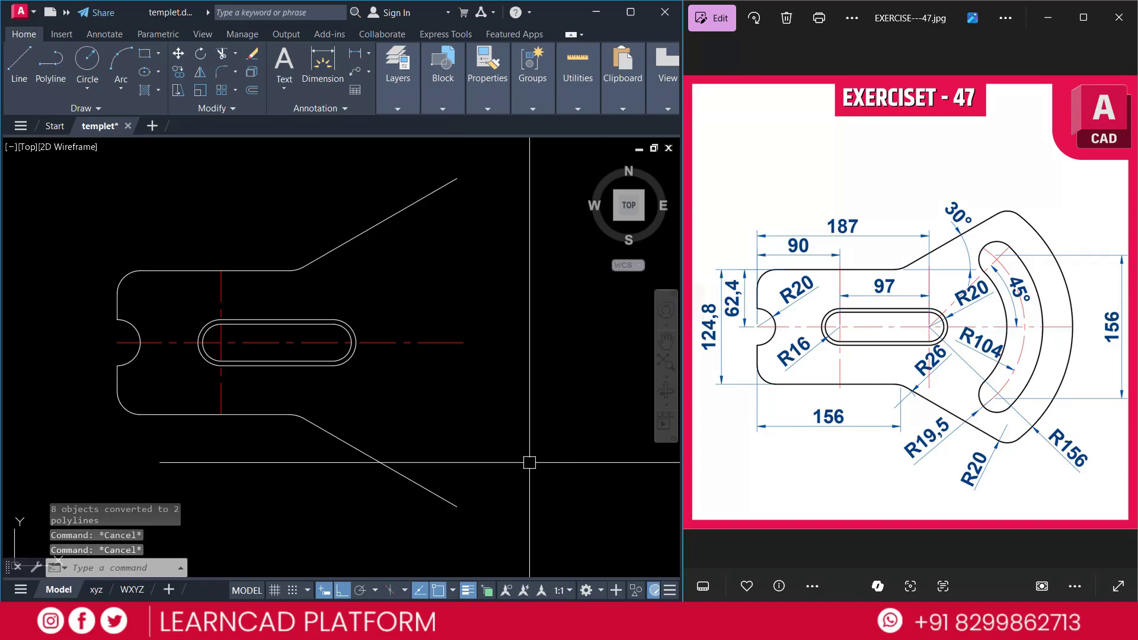
Draw a radius 156 circle centred on the slot's right-end arc centre
{"action": "type", "text": "c"}
{"action": "key", "text": "space"}
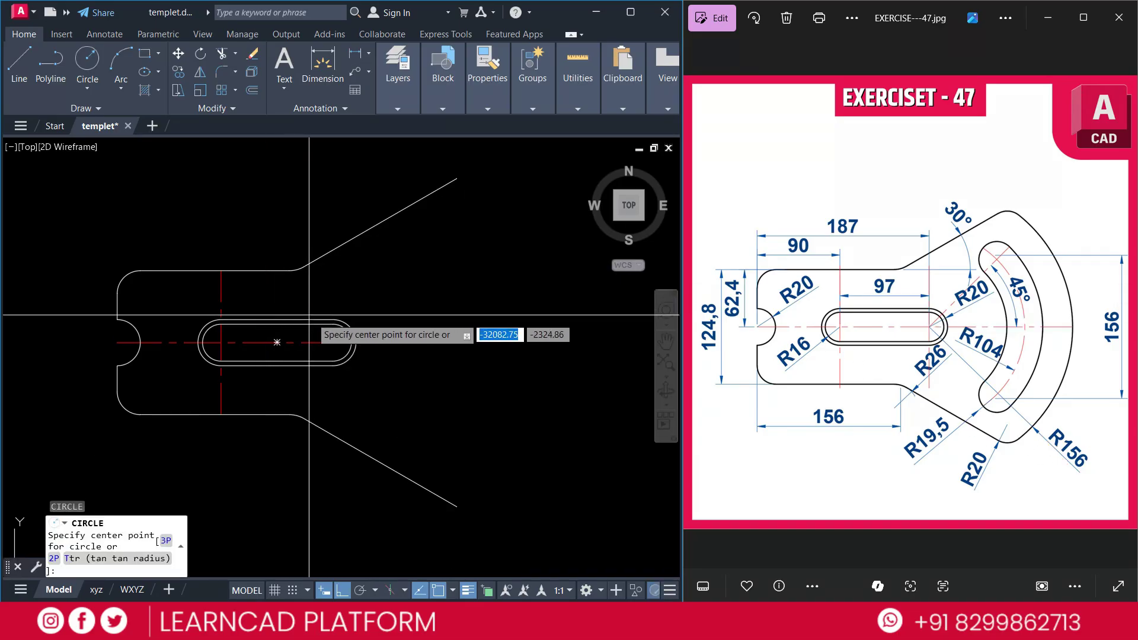
{"action": "left_click", "coordinate": [334, 342]}
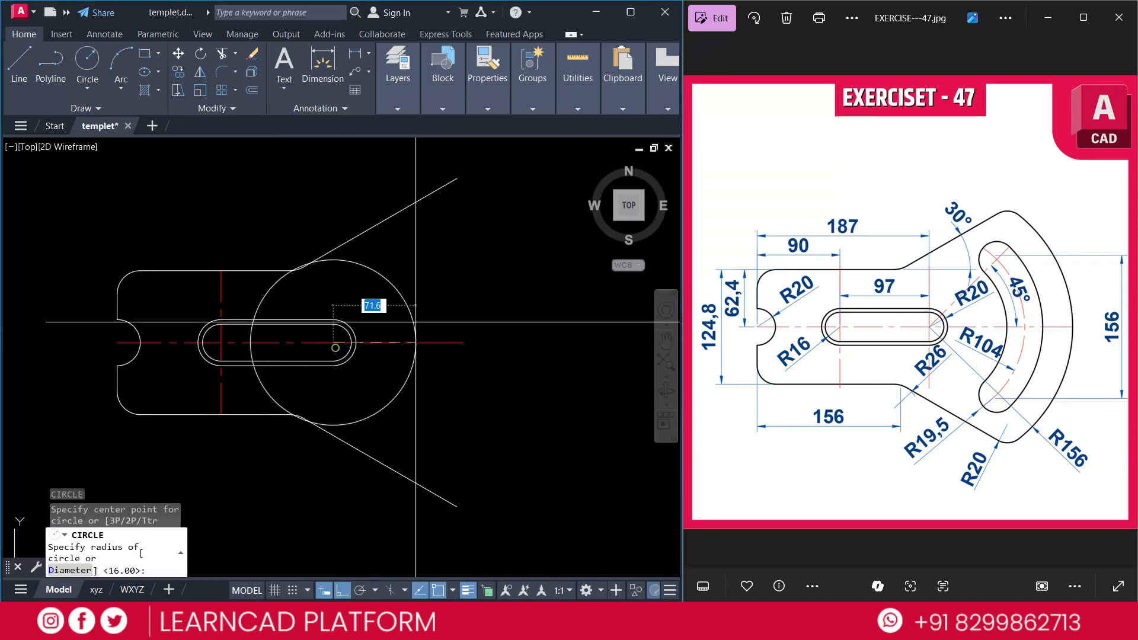
{"action": "type", "text": "1"}
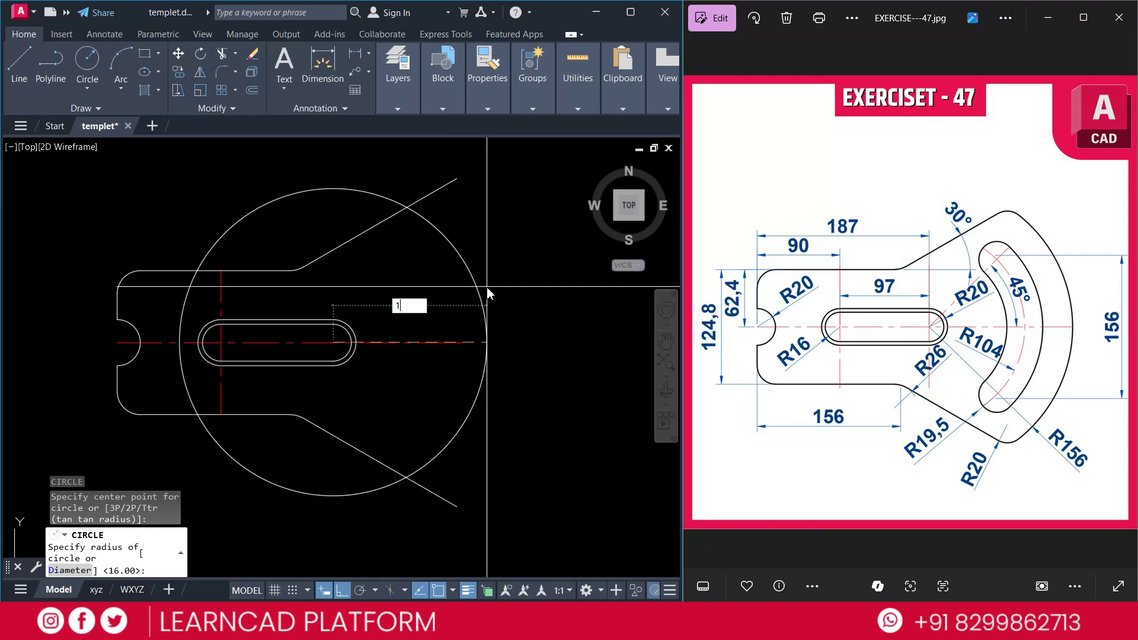
{"action": "type", "text": "56"}
{"action": "key", "text": "Return"}
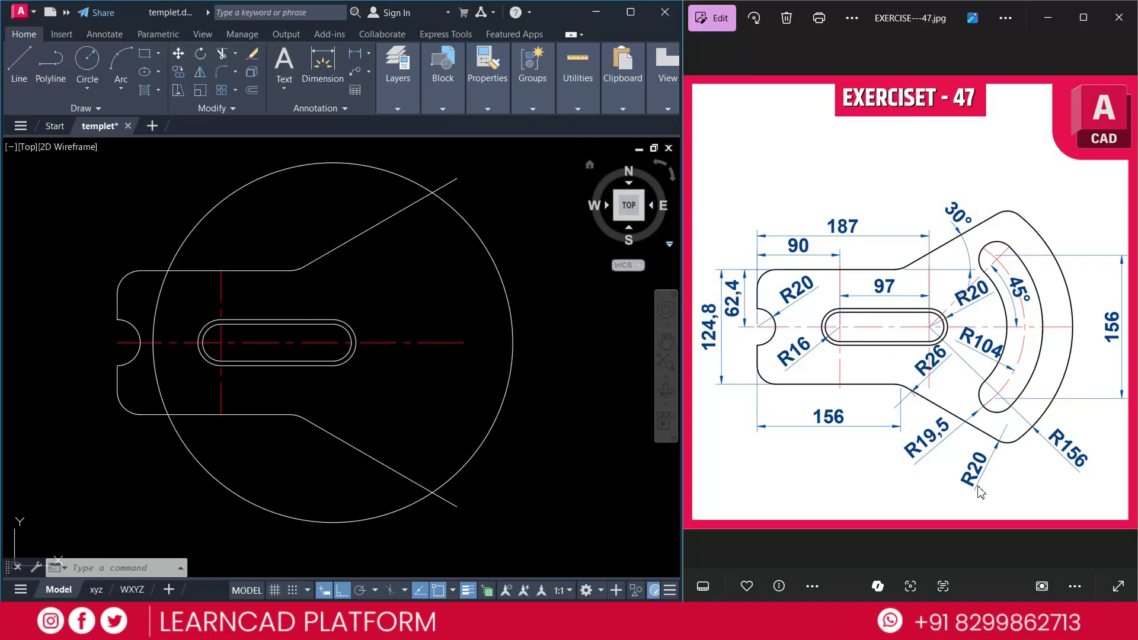
Start FILLET and choose its Radius option
{"action": "type", "text": "F"}
{"action": "key", "text": "Return"}
{"action": "type", "text": "R"}
{"action": "key", "text": "Return"}
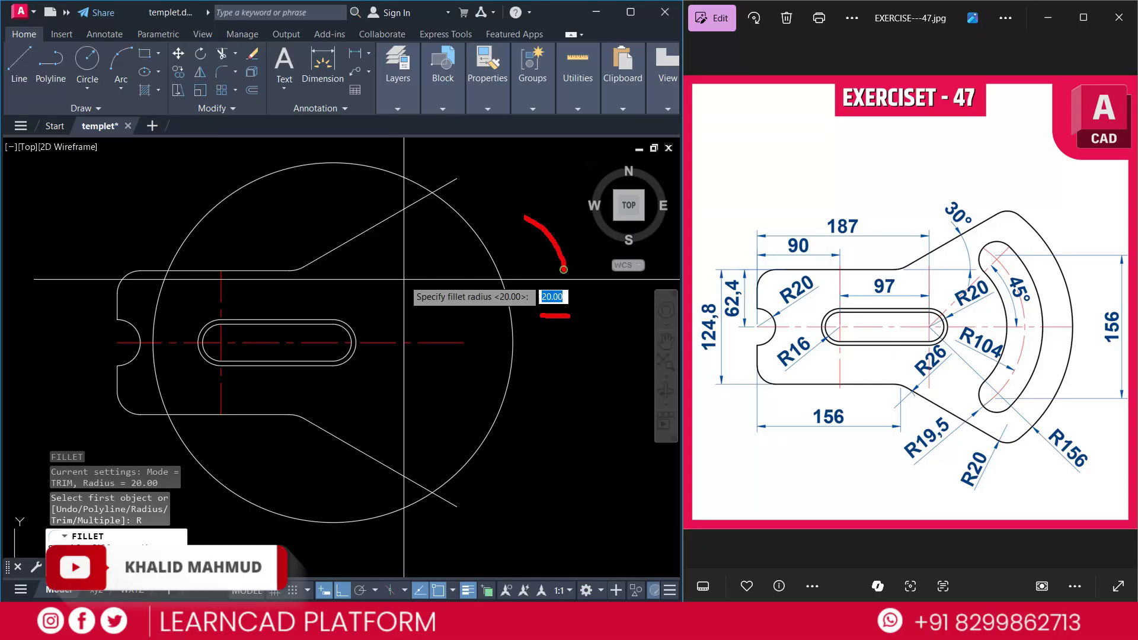
Keep the fillet radius at 20 and switch to Multiple mode
{"action": "mouse_move", "coordinate": [564, 269]}
{"action": "left_mouse_down"}
{"action": "mouse_move", "coordinate": [307, 189]}
{"action": "mouse_move", "coordinate": [134, 225]}
{"action": "left_mouse_up"}
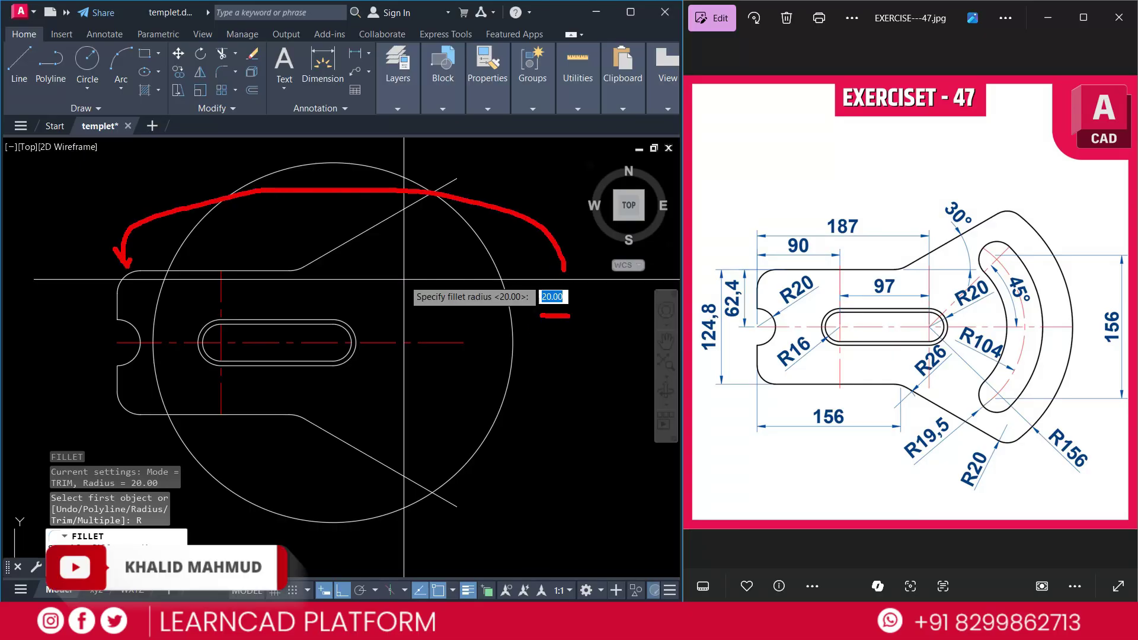
{"action": "key", "text": "Escape"}
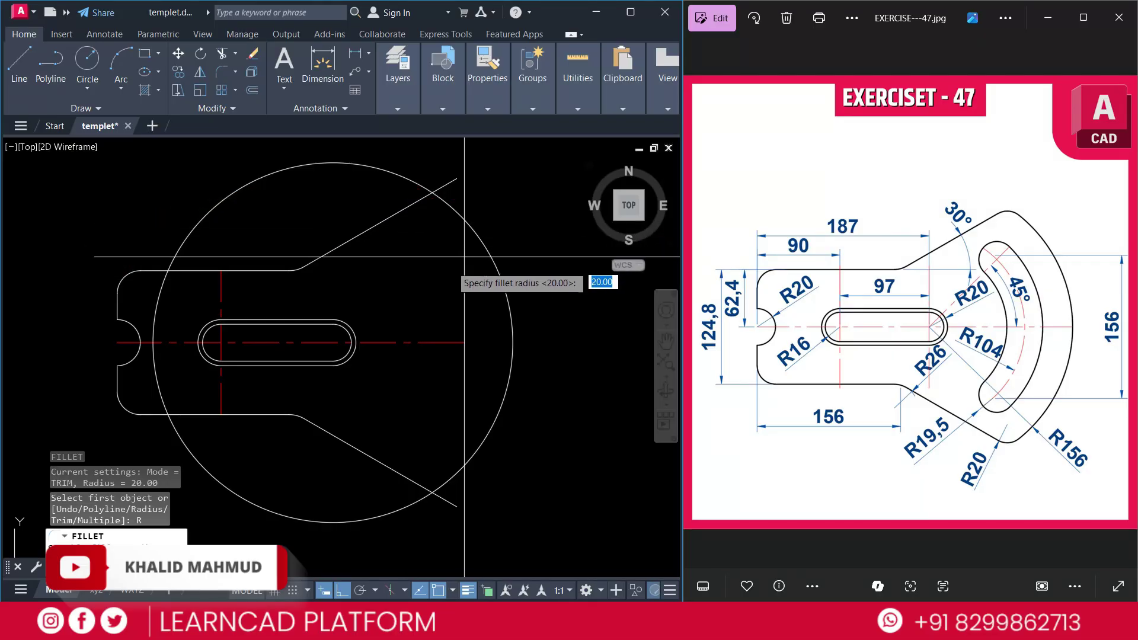
{"action": "key", "text": "Return"}
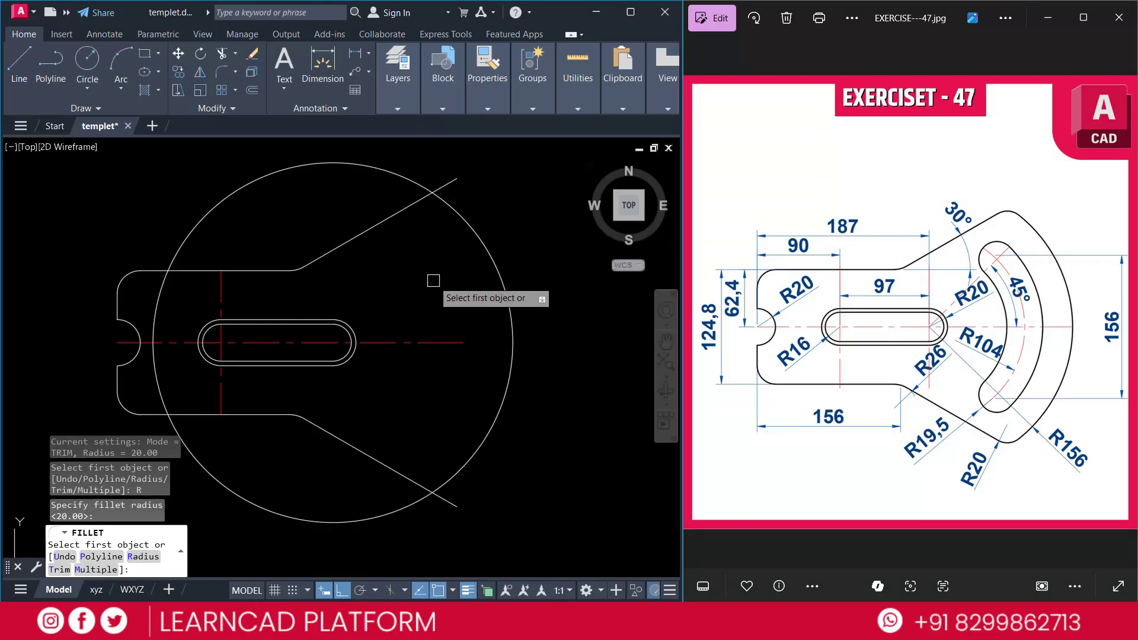
{"action": "type", "text": "M"}
{"action": "key", "text": "Return"}
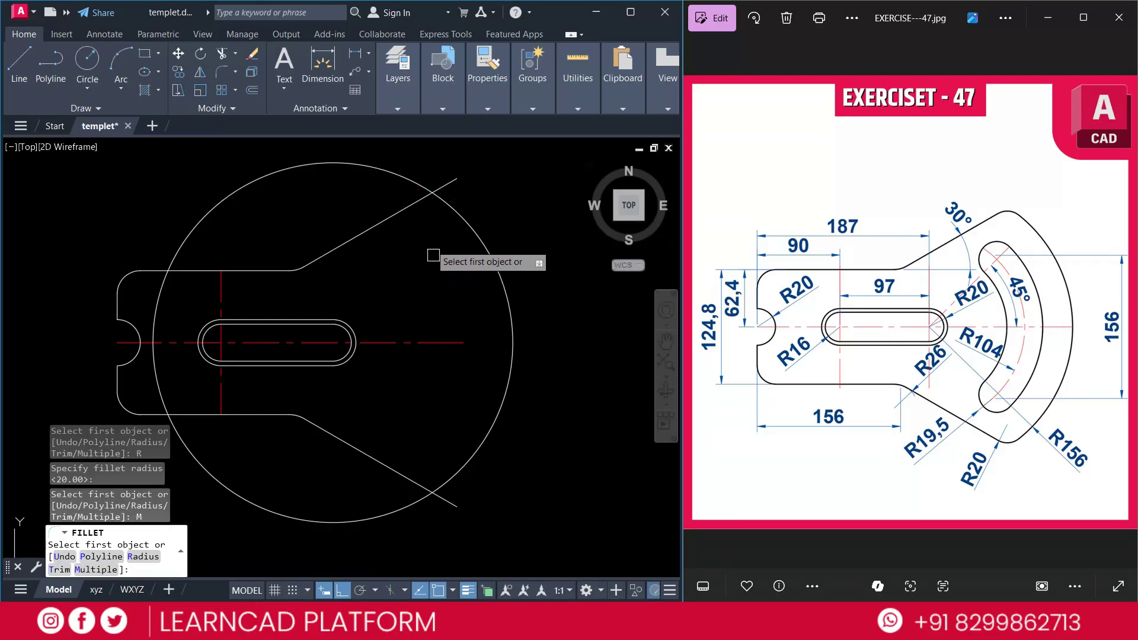
Fillet both slanted arm lines into the R156 circle with R20 corners
{"action": "left_click", "coordinate": [411, 211]}
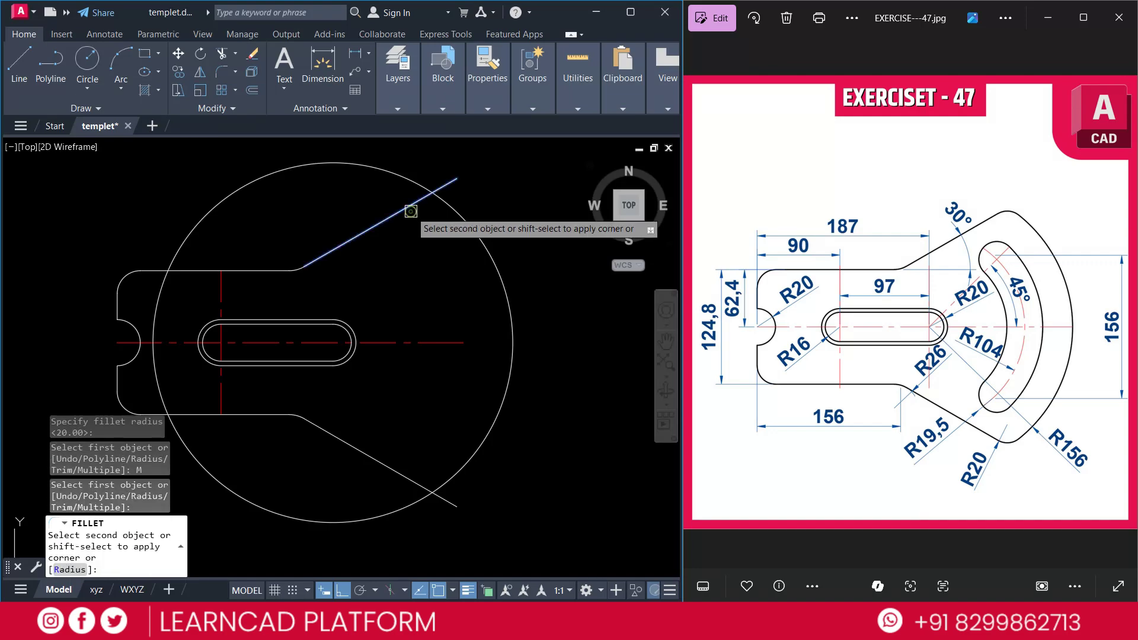
{"action": "left_click", "coordinate": [458, 213]}
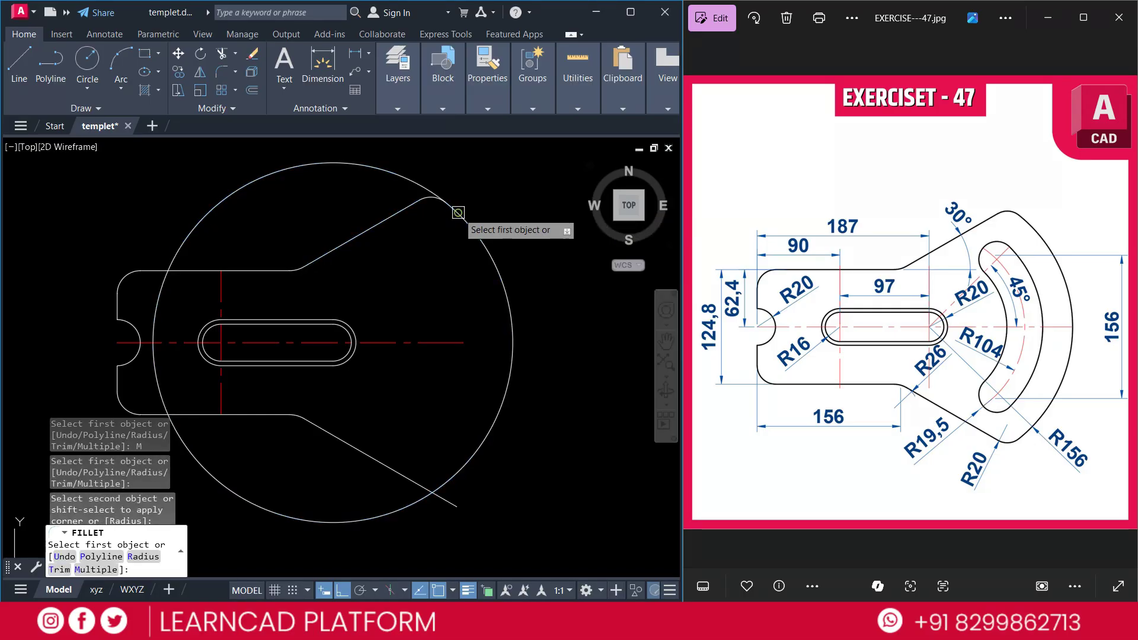
{"action": "left_click", "coordinate": [409, 475]}
{"action": "left_click", "coordinate": [458, 472]}
{"action": "key", "text": "Escape"}
{"action": "key", "text": "Escape"}
{"action": "type", "text": "TR"}
{"action": "key", "text": "Return"}
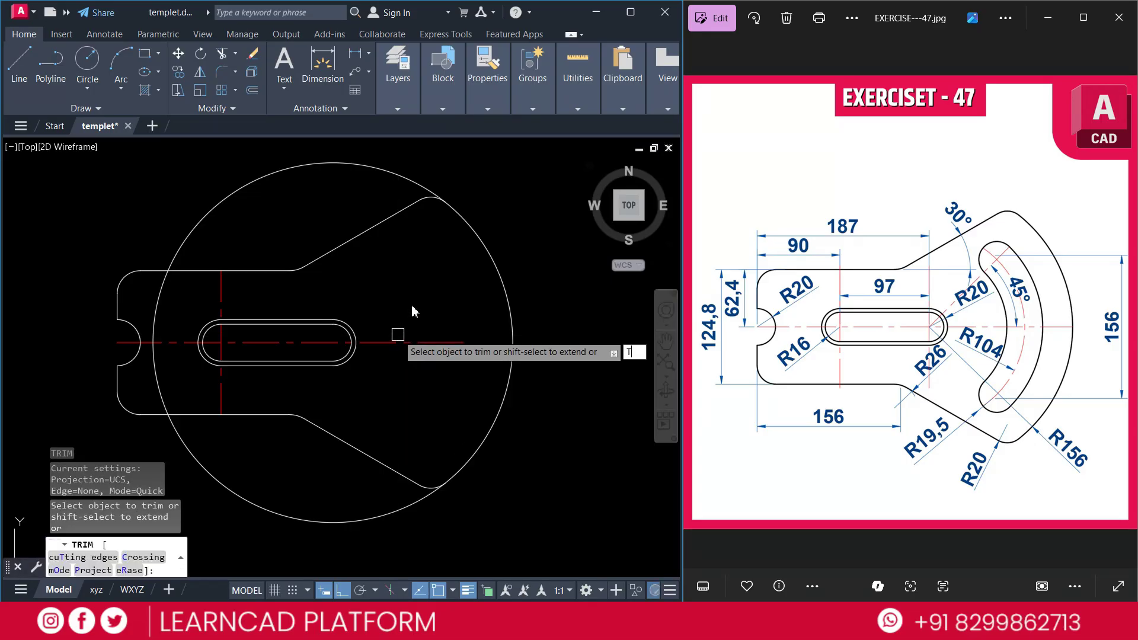
Trim away the R156 circle's left portion, using both R20 fillet arcs as cutting edges
{"action": "type", "text": "T"}
{"action": "key", "text": "Return"}
{"action": "left_click", "coordinate": [386, 143]}
{"action": "left_click", "coordinate": [489, 259]}
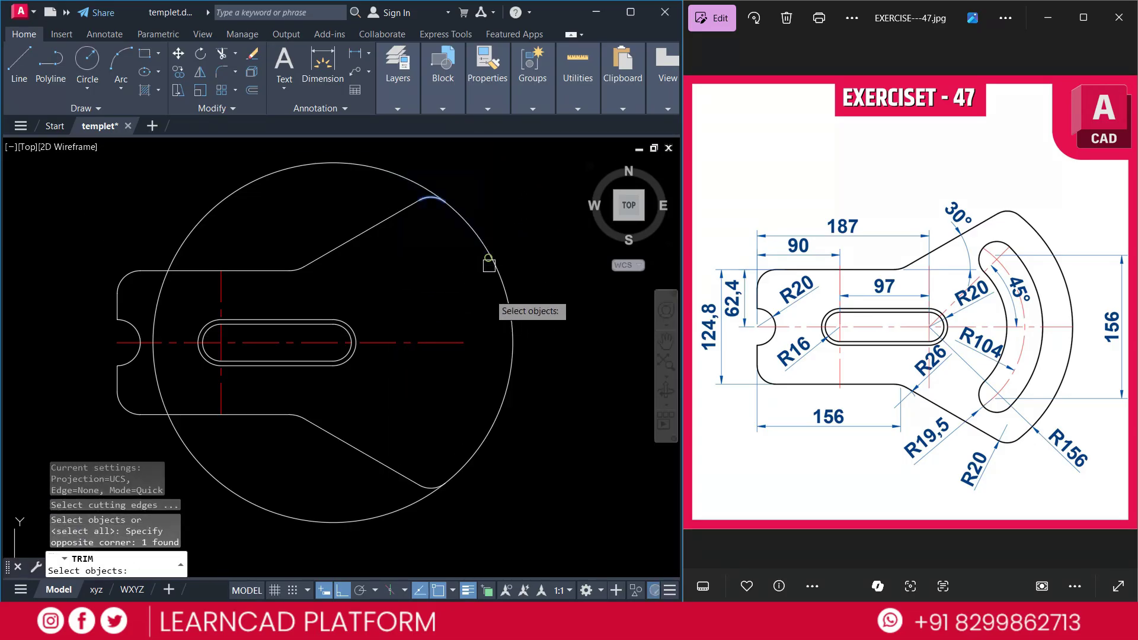
{"action": "left_click", "coordinate": [381, 432]}
{"action": "left_click", "coordinate": [480, 531]}
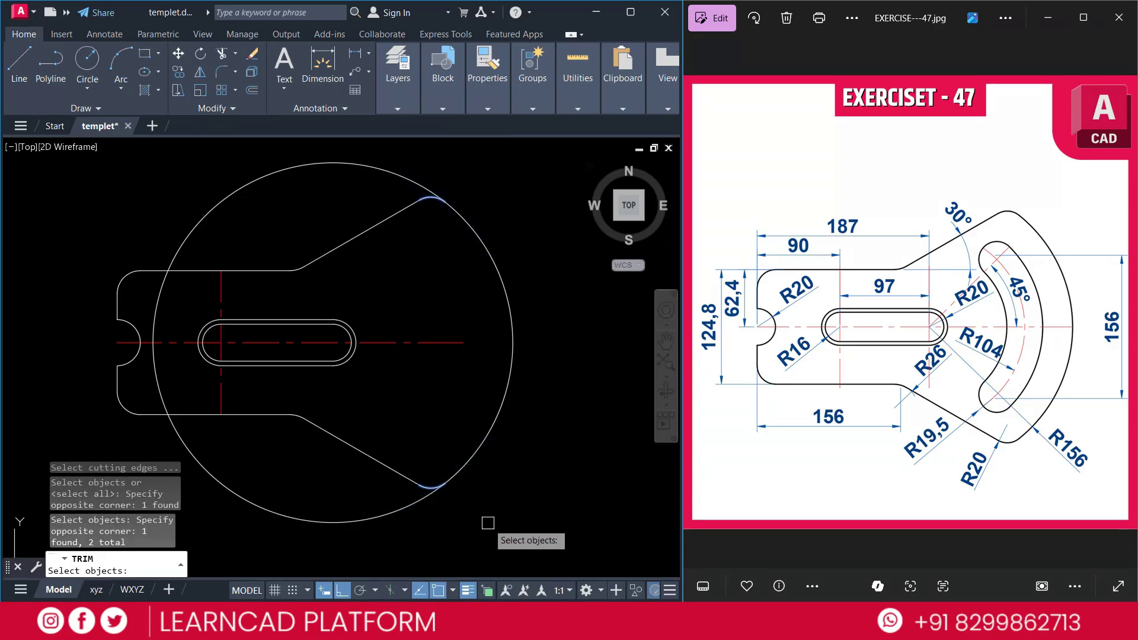
{"action": "key", "text": "Return"}
{"action": "left_click", "coordinate": [393, 516]}
{"action": "key", "text": "Escape"}
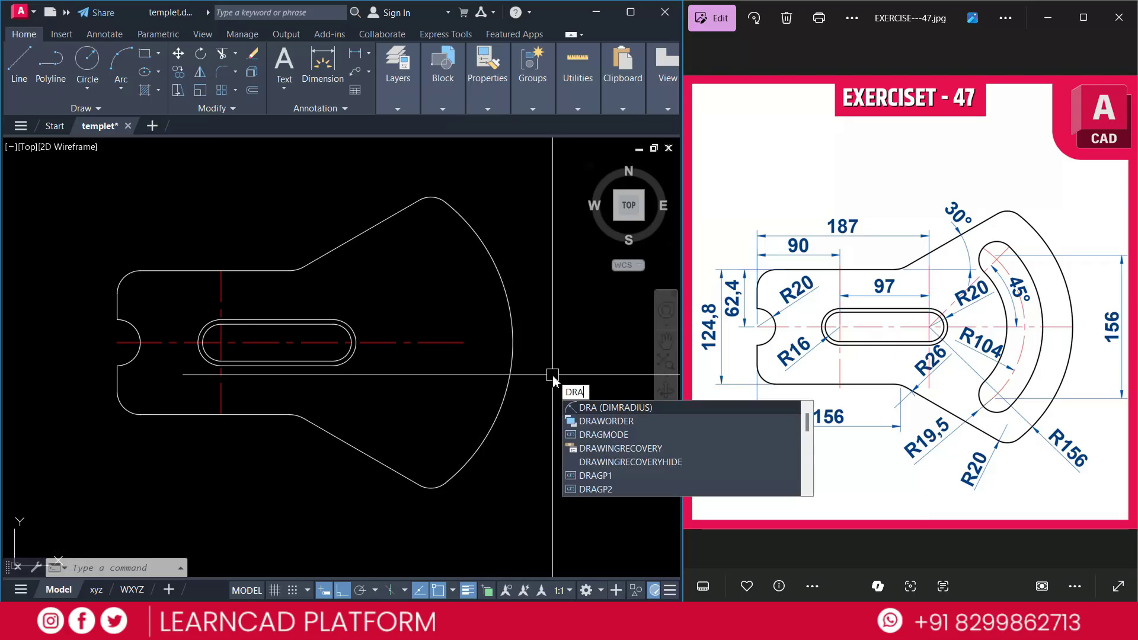
{"action": "key", "text": "Return"}
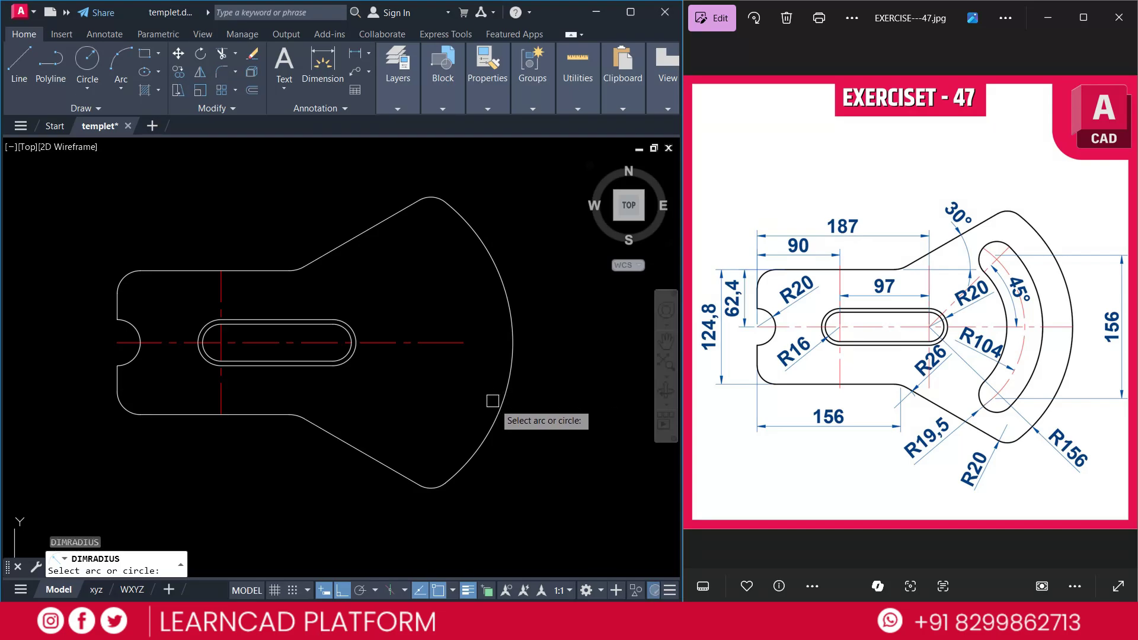